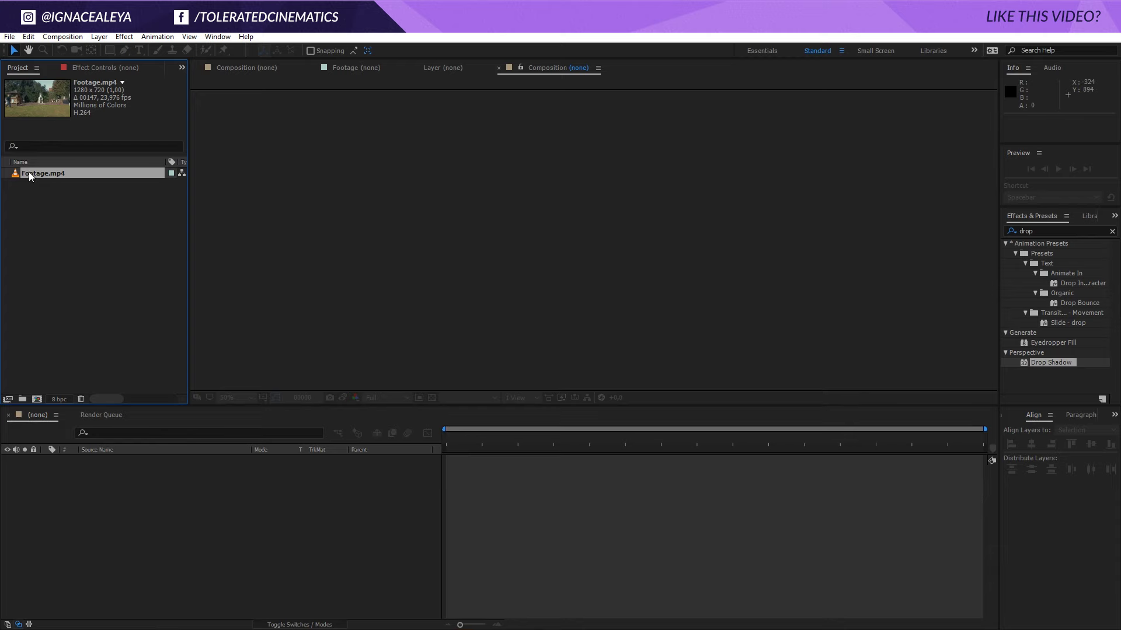
Step: Create a new composition from Footage.mp4, enlarge the viewer area above the timeline, and preview the clip
drag(30, 177, 8, 399)
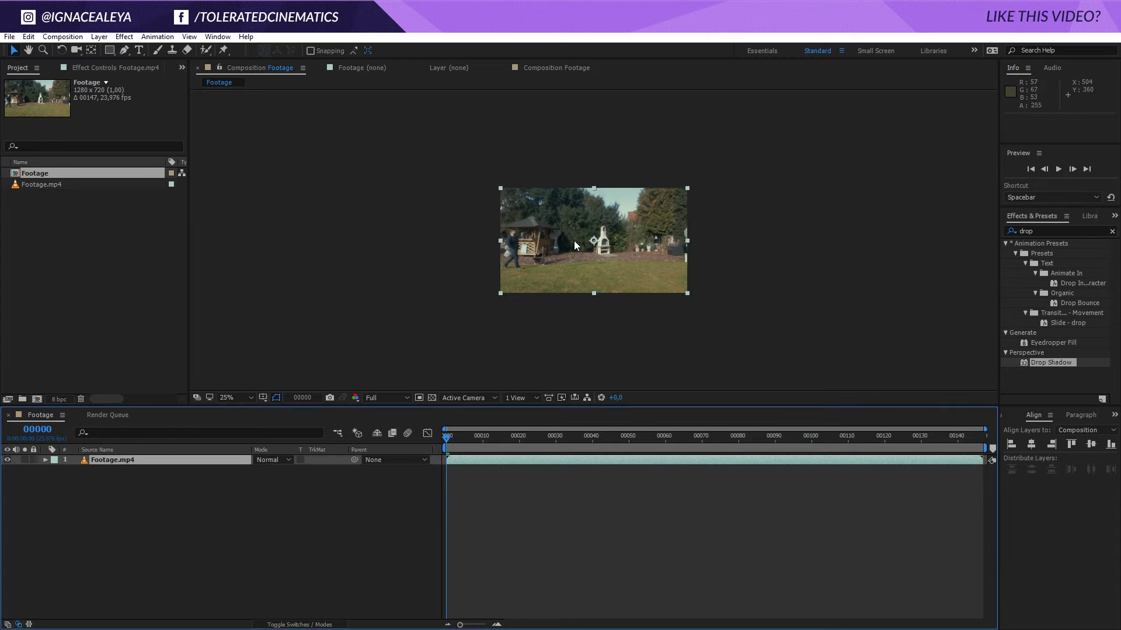
scroll(575, 242, up, 3)
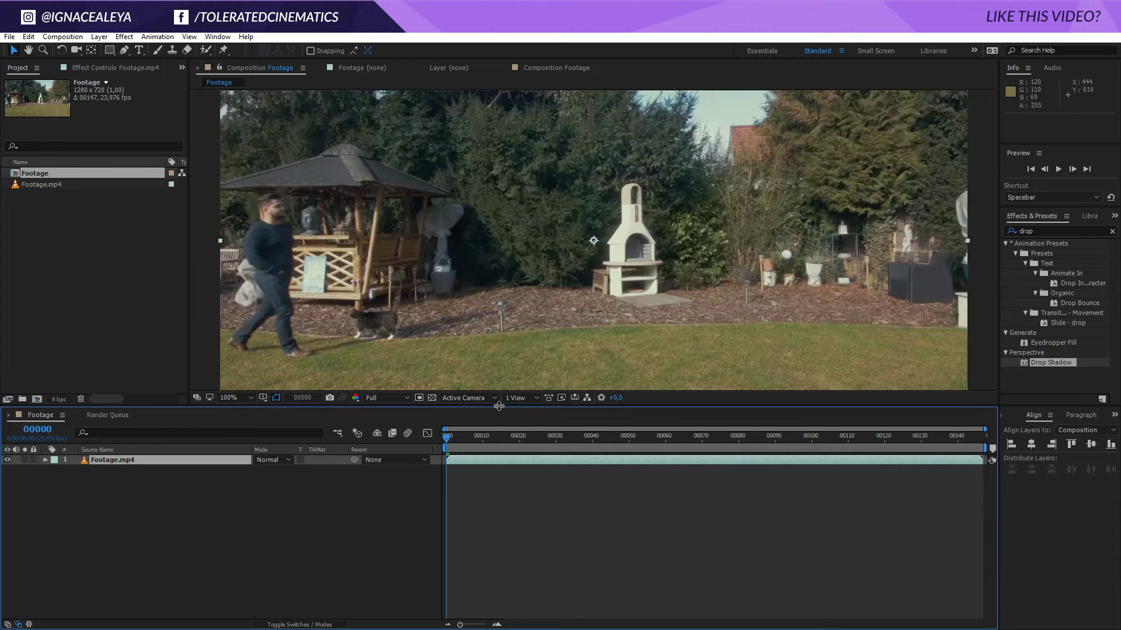
drag(499, 406, 996, 513)
key(comma)
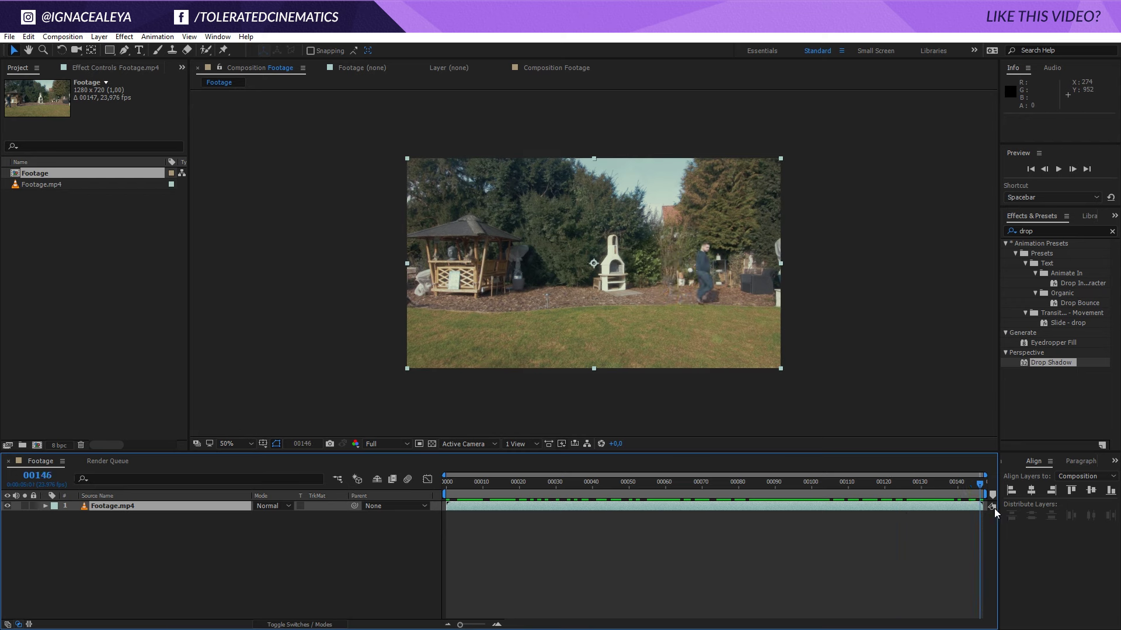
Step: At frame 98, add a text layer over the footage reading TOLERATED
drag(711, 500, 807, 503)
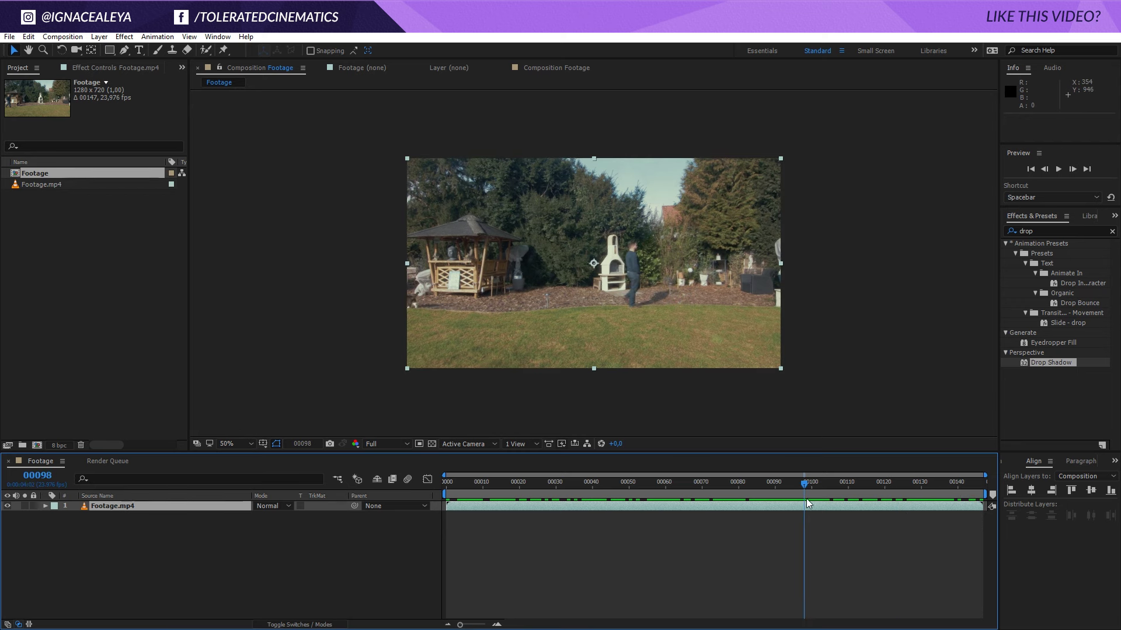
click(138, 50)
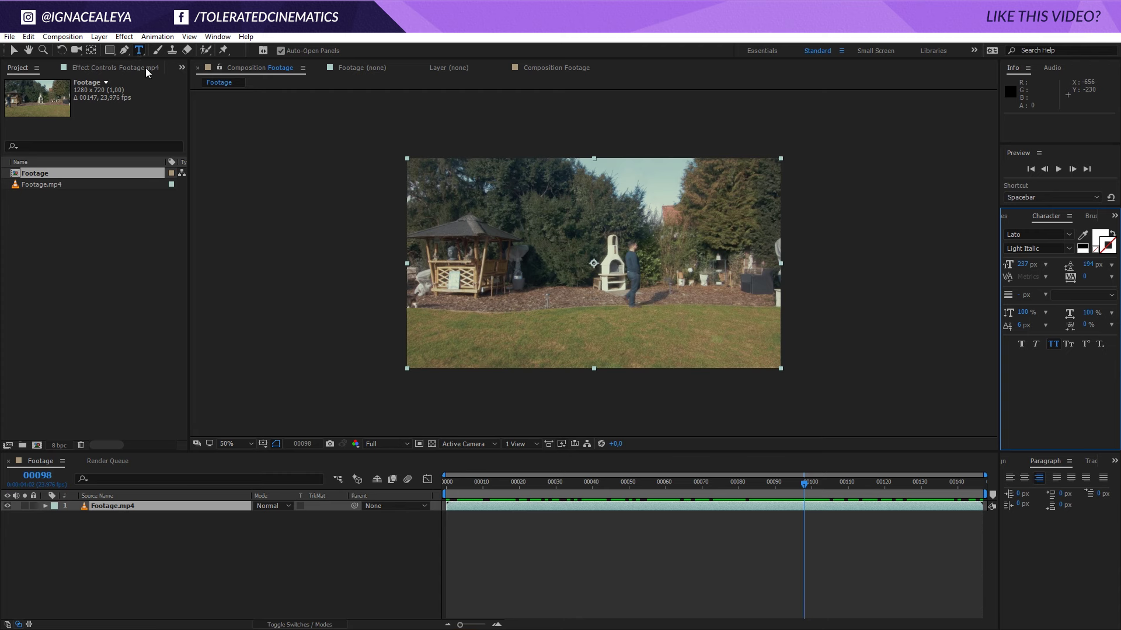
click(570, 286)
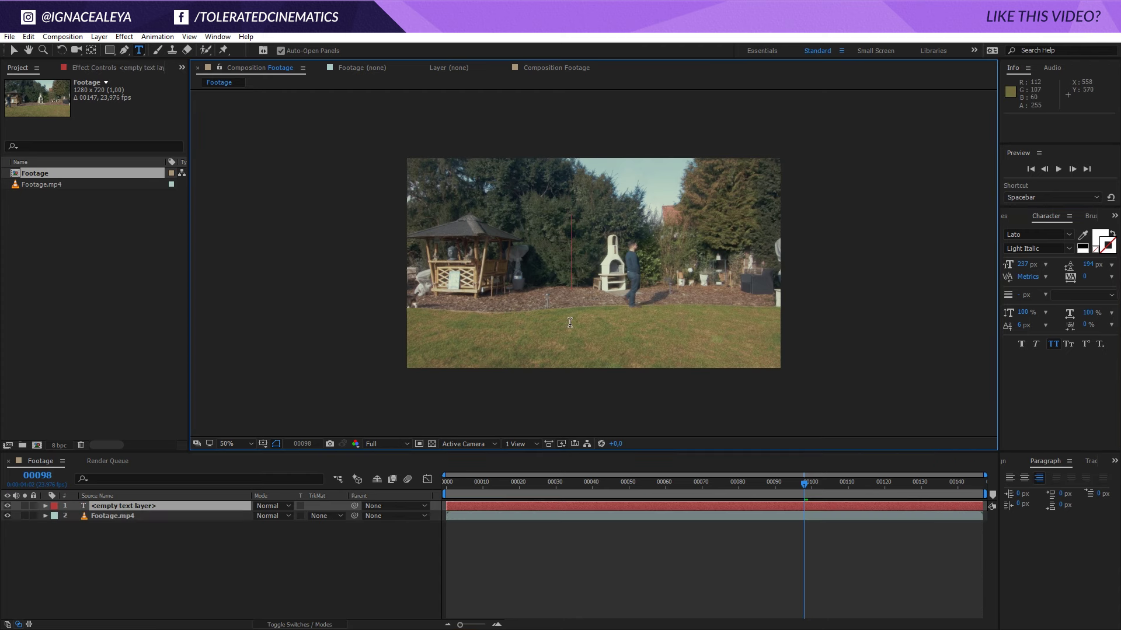
text(TOLERATED)
Step: Set the TOLERATED text to Lato Bold at 120 px and move it to the middle of the frame
key(ctrl+a)
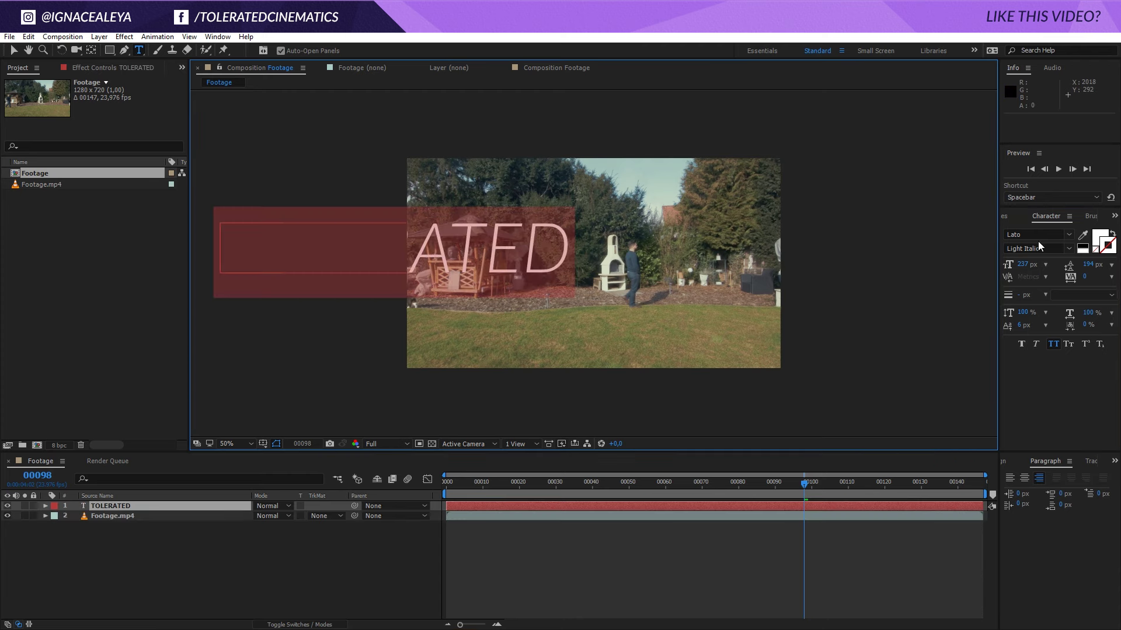
click(1068, 249)
click(1039, 424)
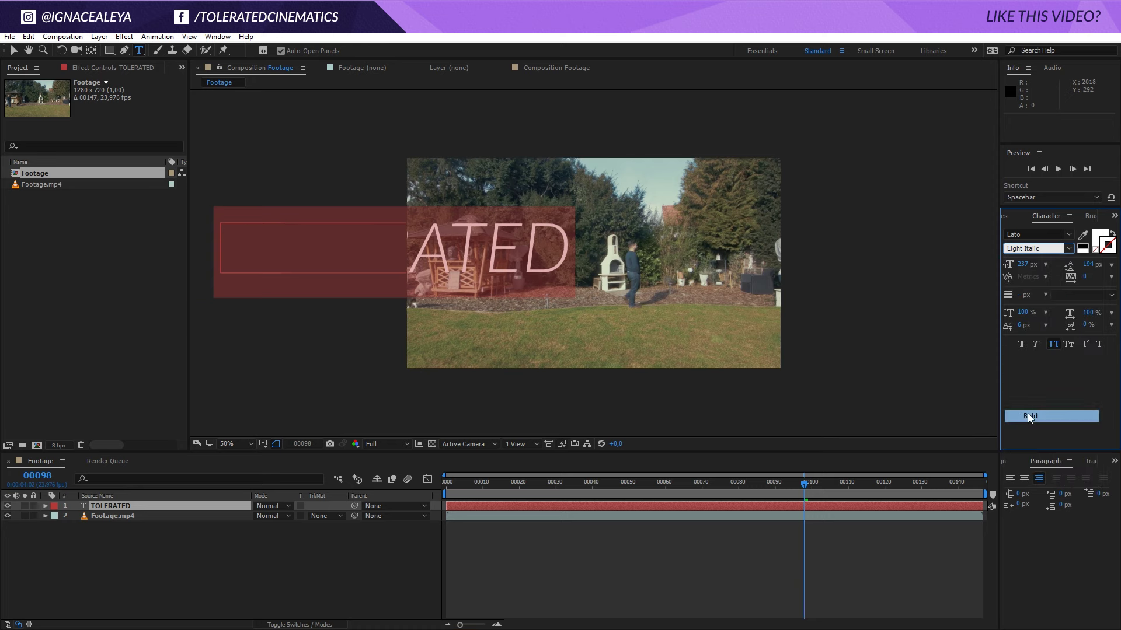
drag(1025, 269, 967, 281)
click(525, 260)
key(v)
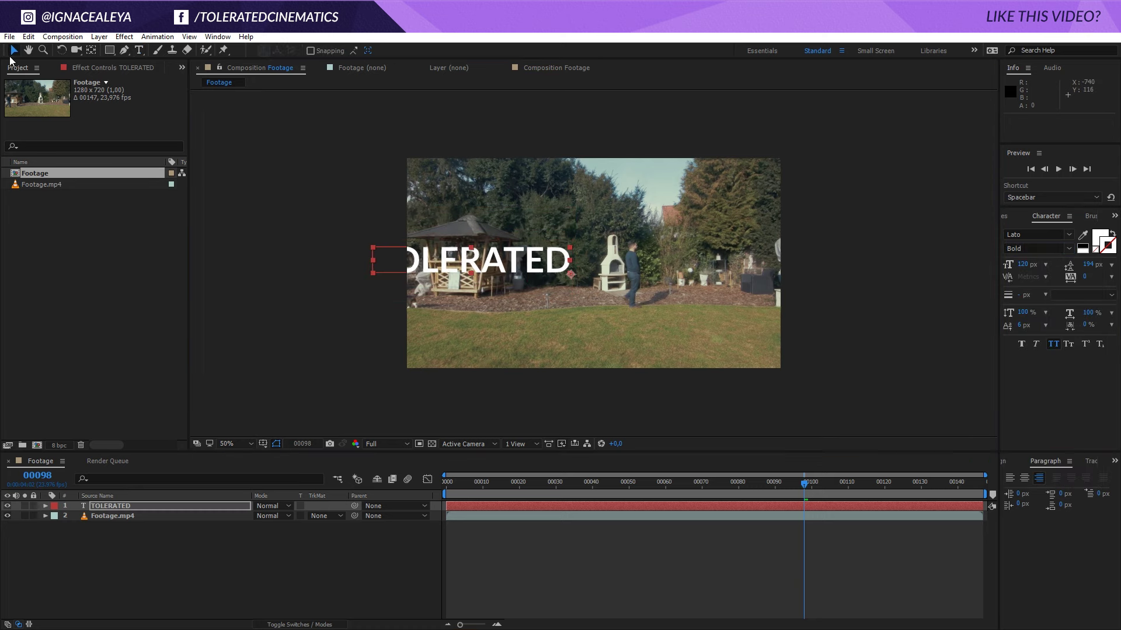
drag(571, 272, 666, 272)
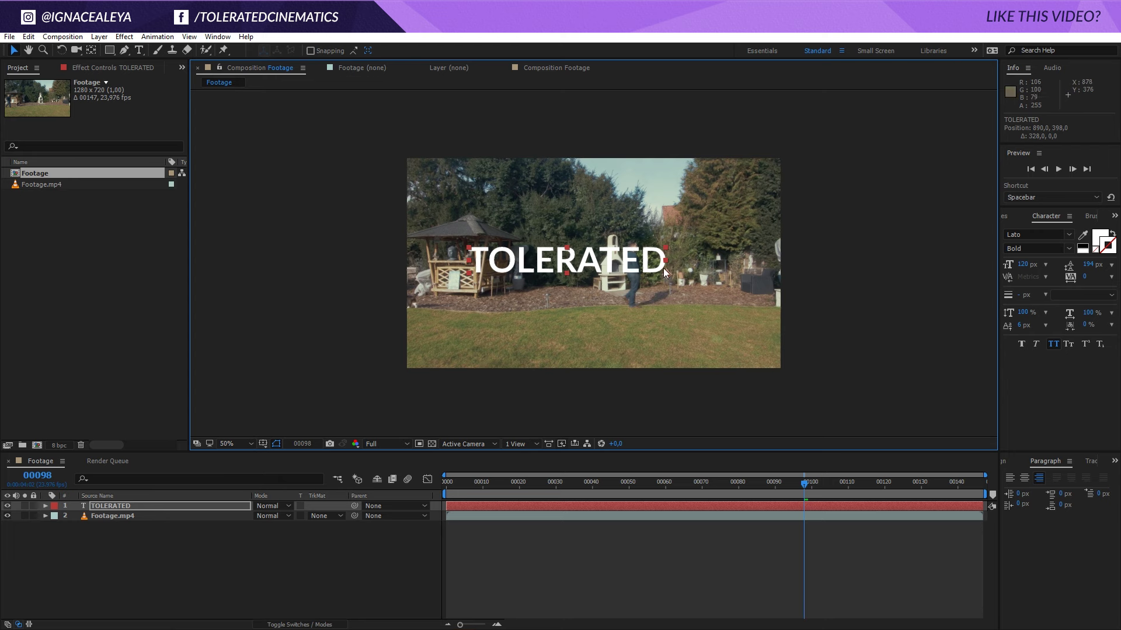
Step: Add a second line reading CINEMATICS to the title and centre-align both lines
key(ctrl+t)
click(663, 268)
key(Return)
text(CINE)
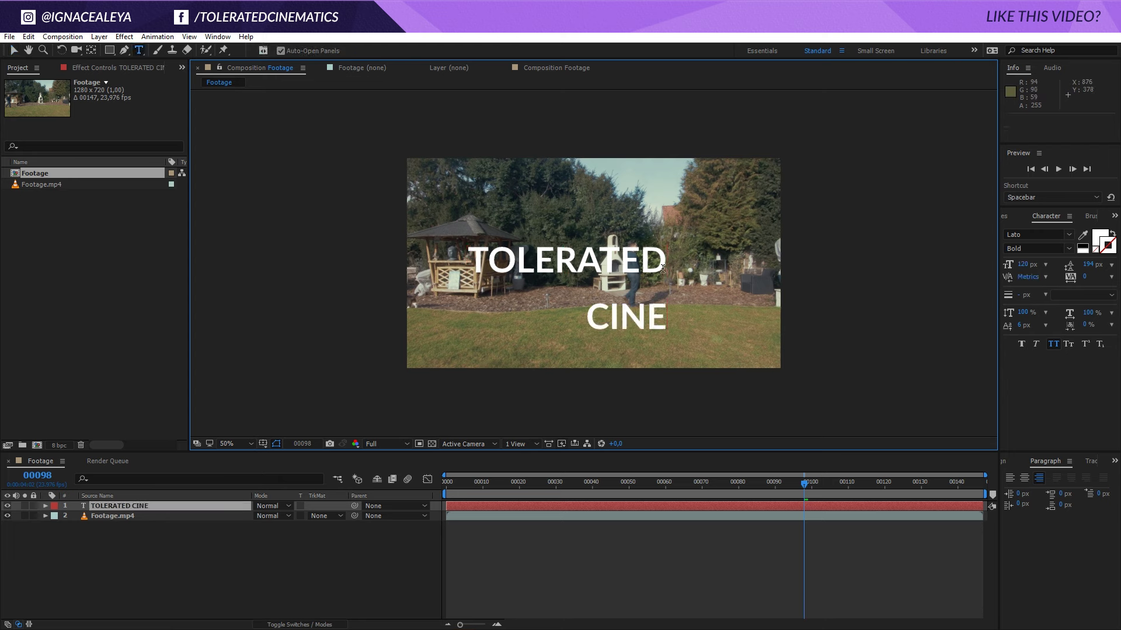
text(MATICS)
key(ctrl+a)
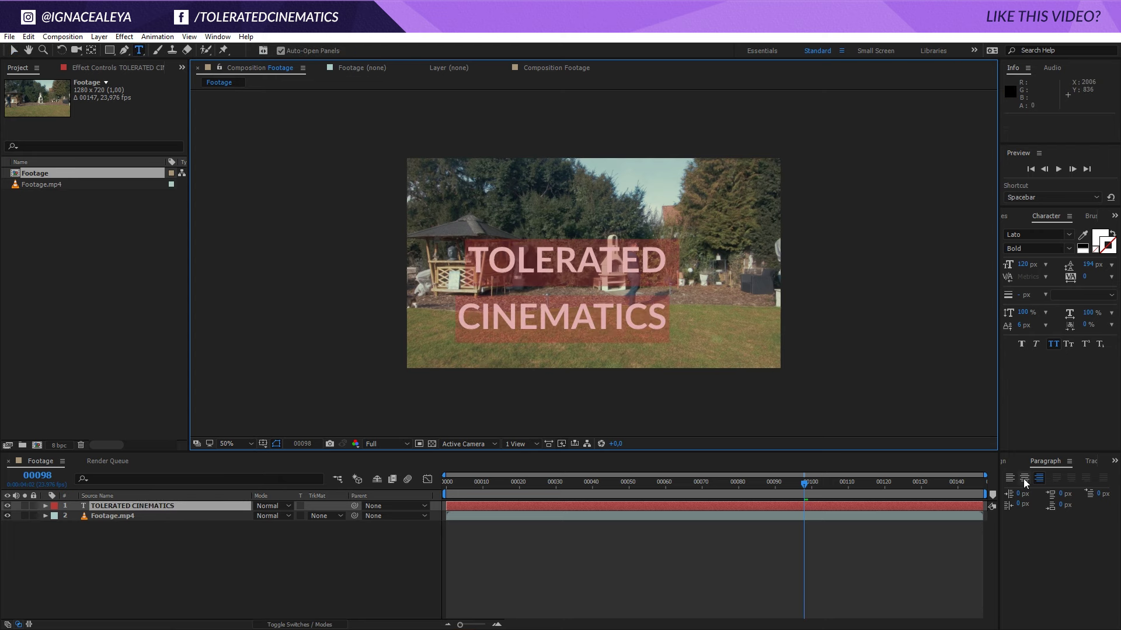
click(1025, 478)
click(570, 318)
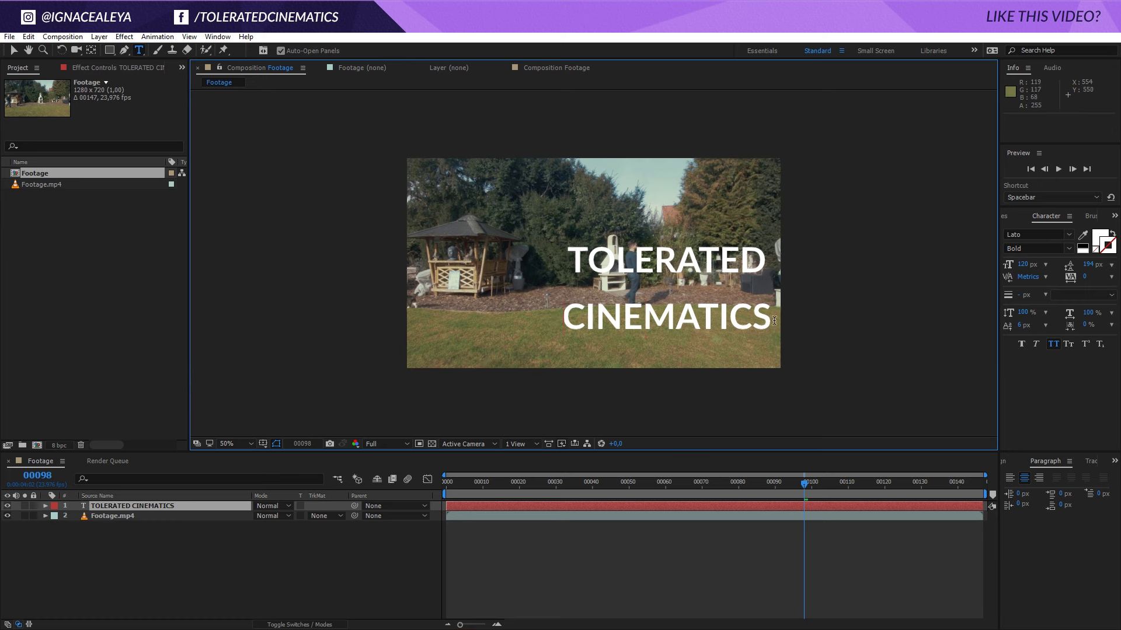
Step: Style the CINEMATICS line in Lato Light at 74 px, with 61 px leading and 377 tracking
drag(774, 320, 777, 320)
click(1066, 250)
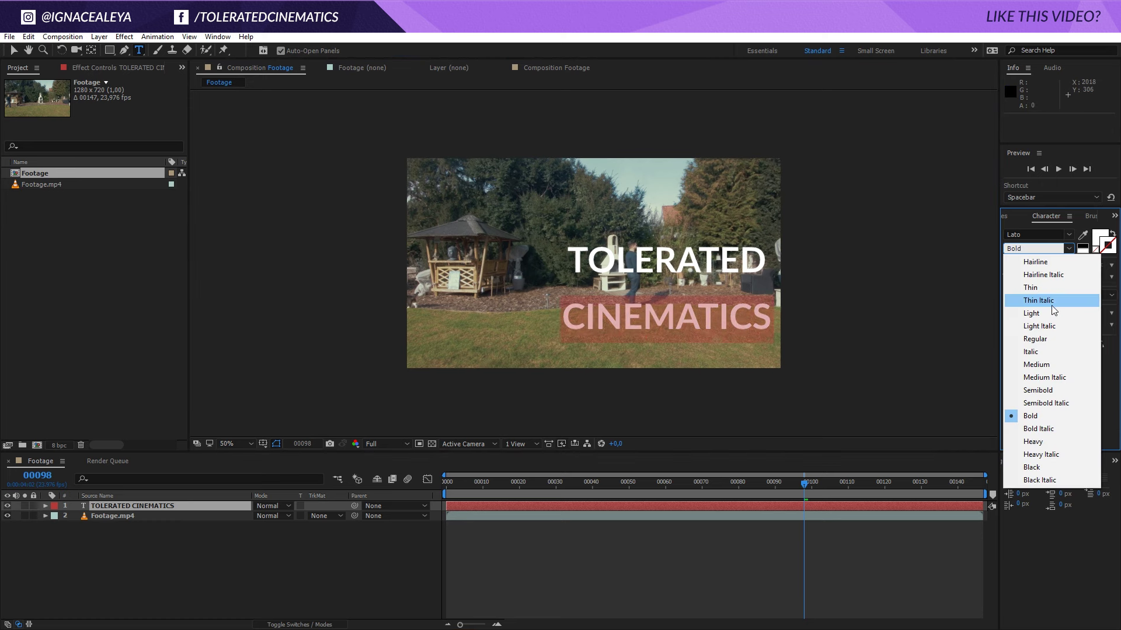
click(1042, 324)
click(1070, 249)
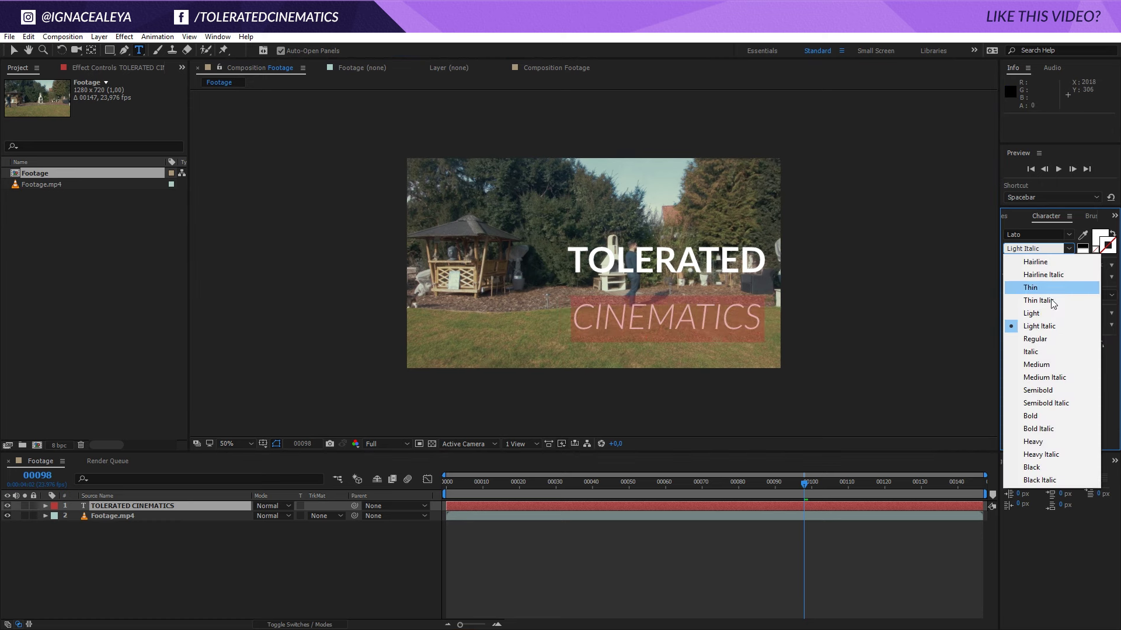
click(1046, 310)
drag(1027, 266, 492, 263)
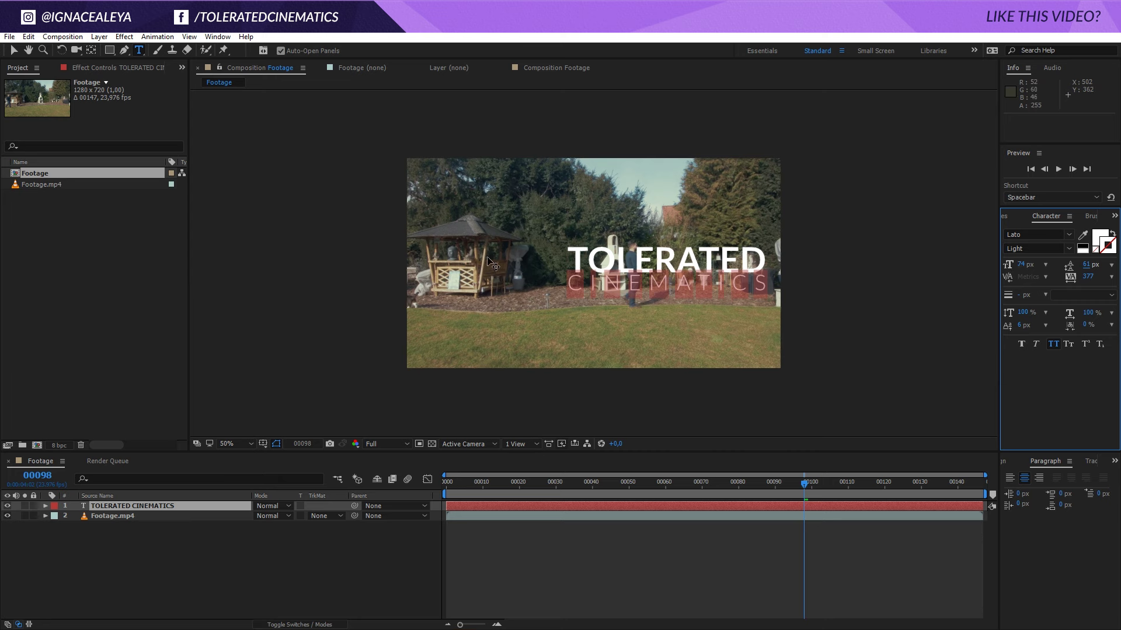
Step: Centre the title layer horizontally and vertically in the composition
click(14, 50)
drag(698, 272, 635, 275)
click(1003, 462)
click(1031, 490)
click(1090, 490)
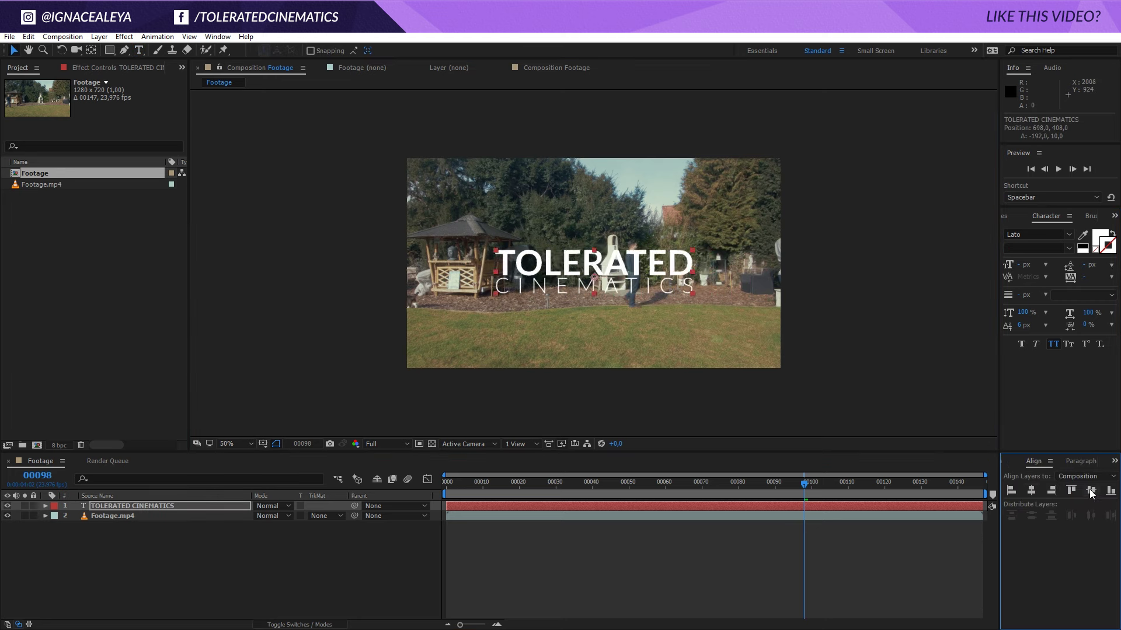
click(1090, 491)
Step: Shift the centred title straight down by about 17 px
scroll(611, 297, up, 1)
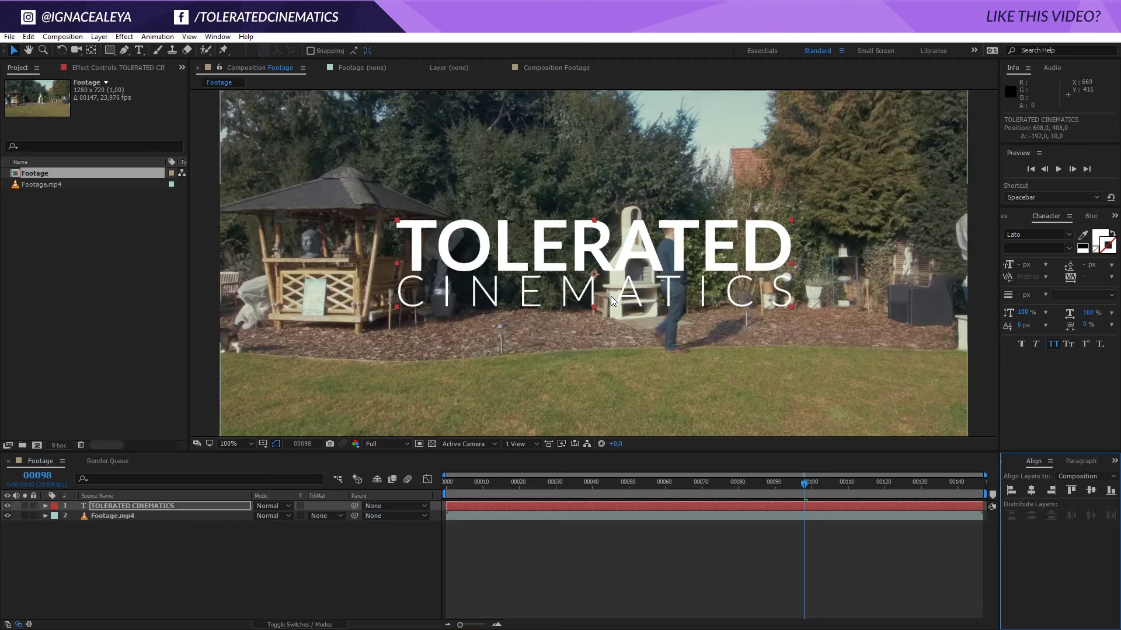
scroll(610, 297, down, 1)
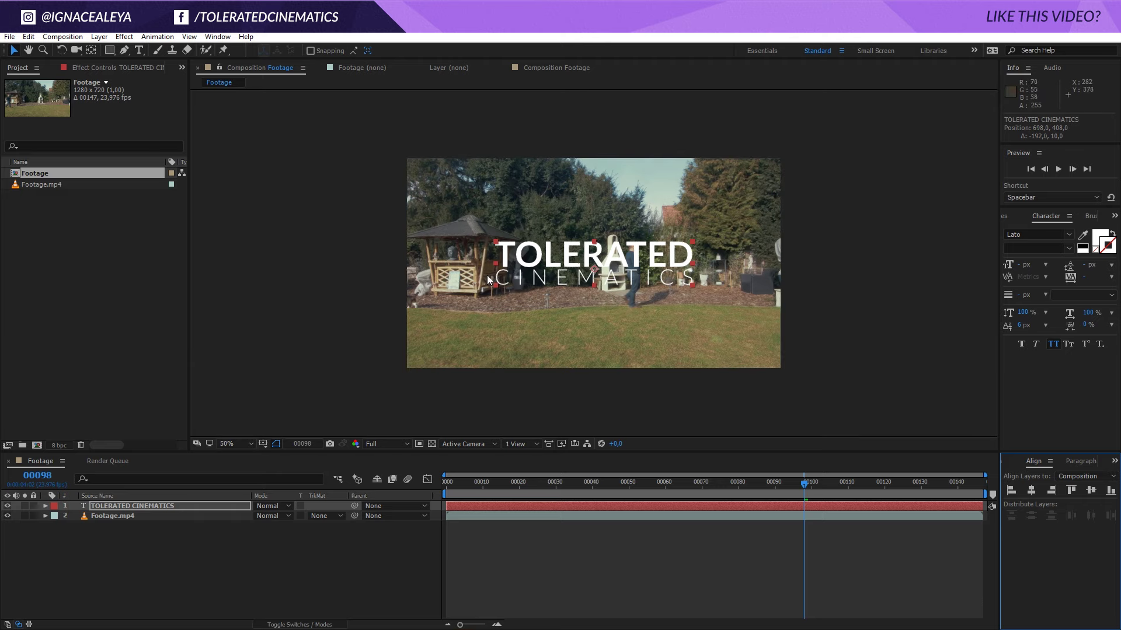
scroll(616, 274, up, 1)
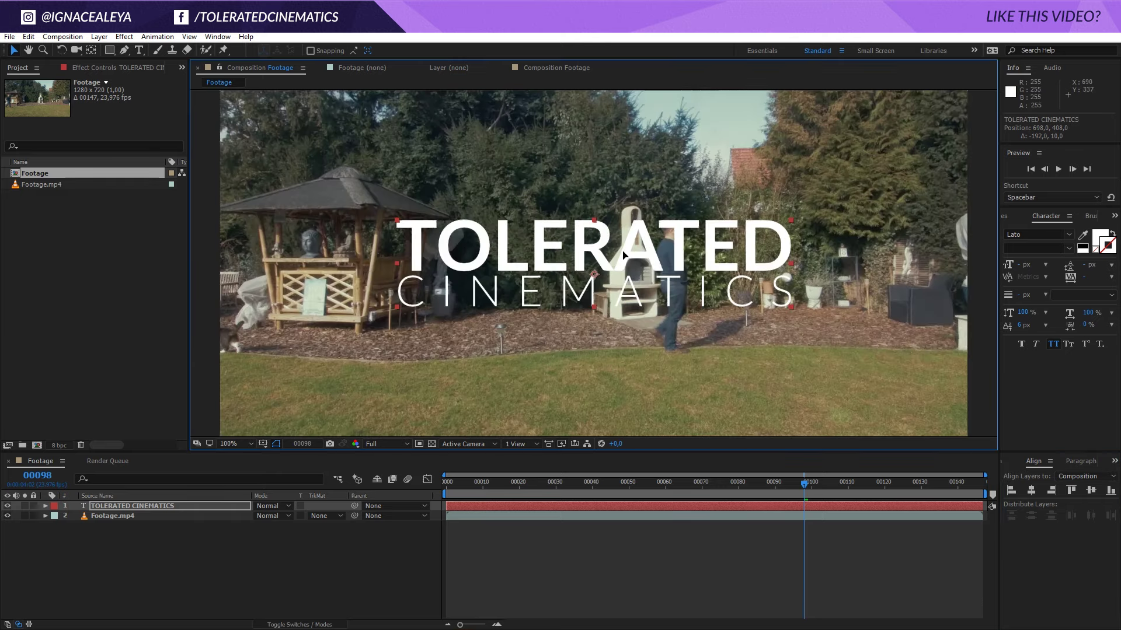
drag(623, 254, 623, 260)
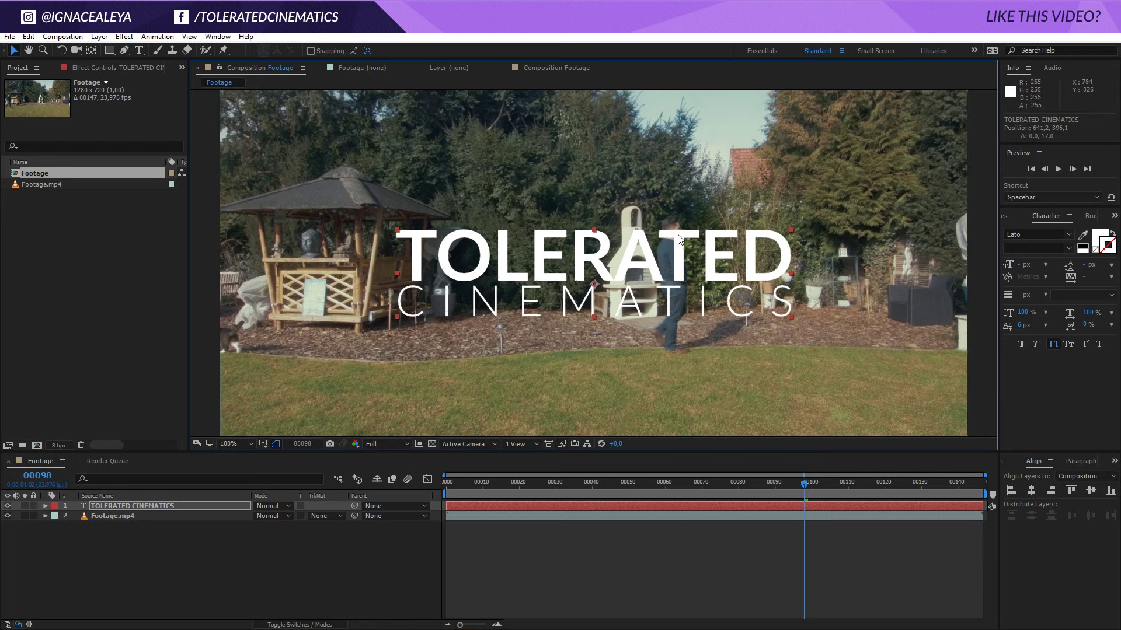
Step: At frame 26, start a Pen tool mask on the title layer, tracing the walking man's back from above his head to his legs
drag(785, 486, 520, 495)
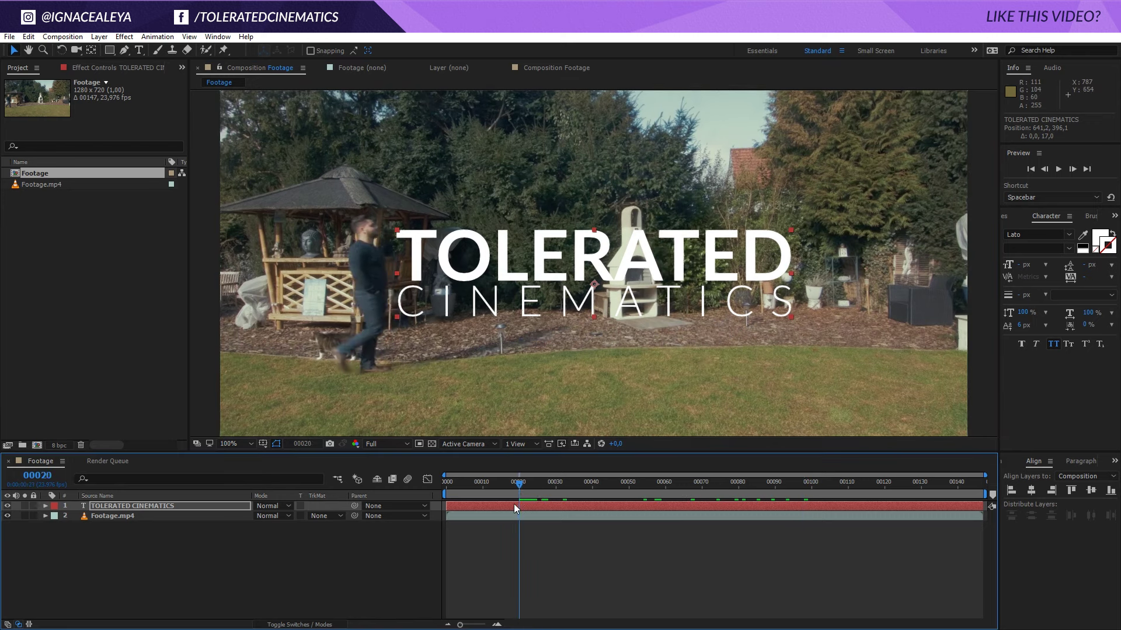
click(511, 507)
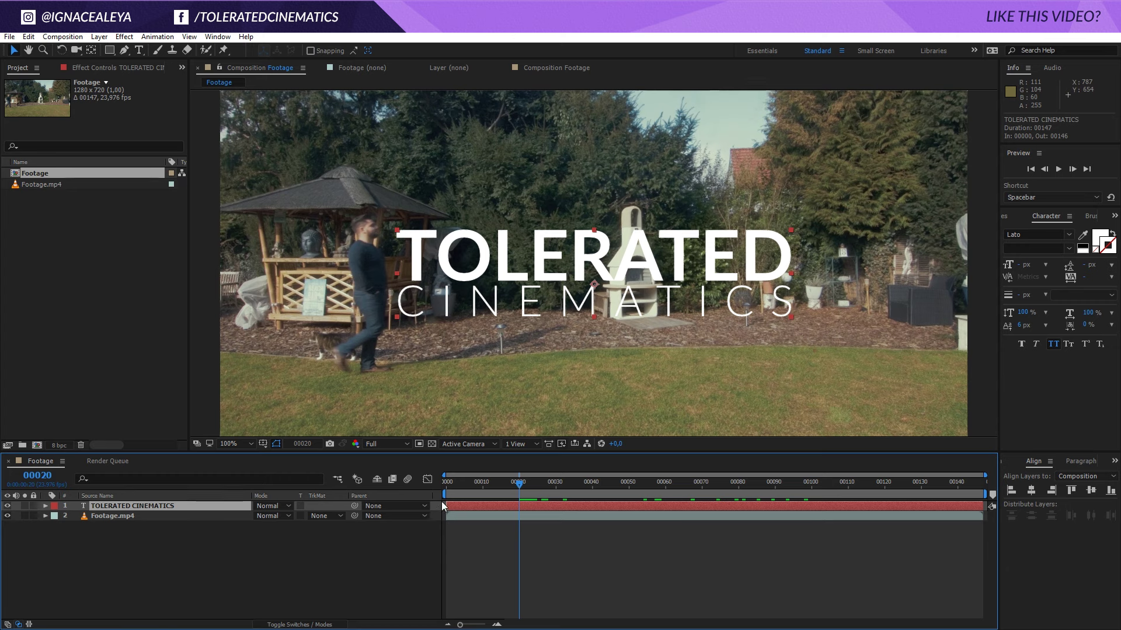
click(125, 50)
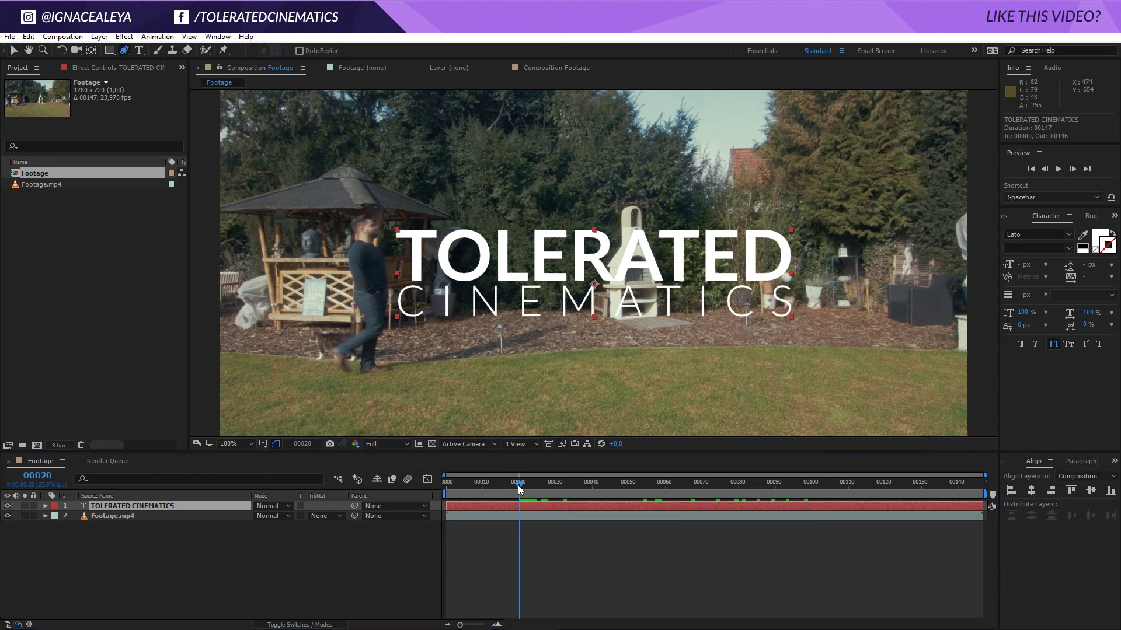
drag(519, 488, 539, 489)
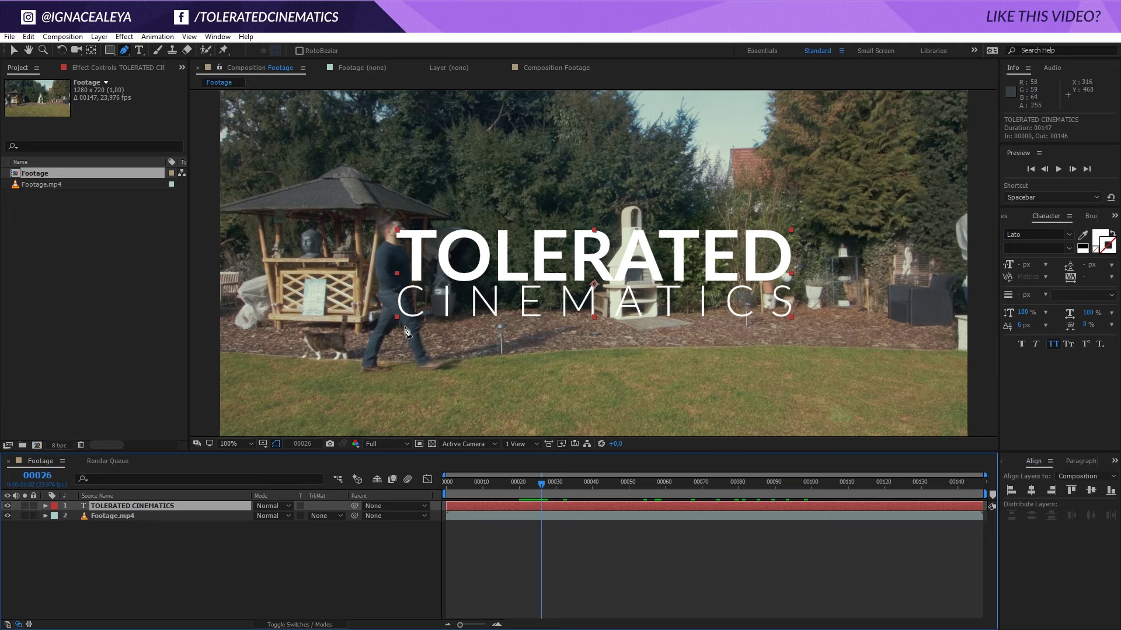
scroll(378, 233, up, 1)
key(space)
drag(257, 245, 618, 226)
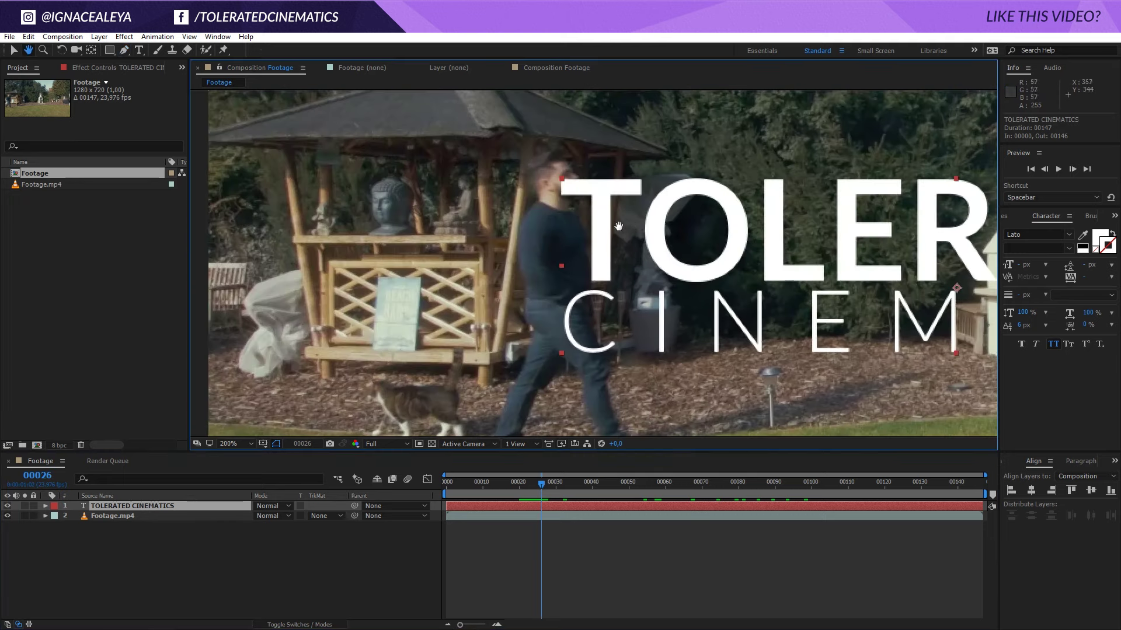
key(g)
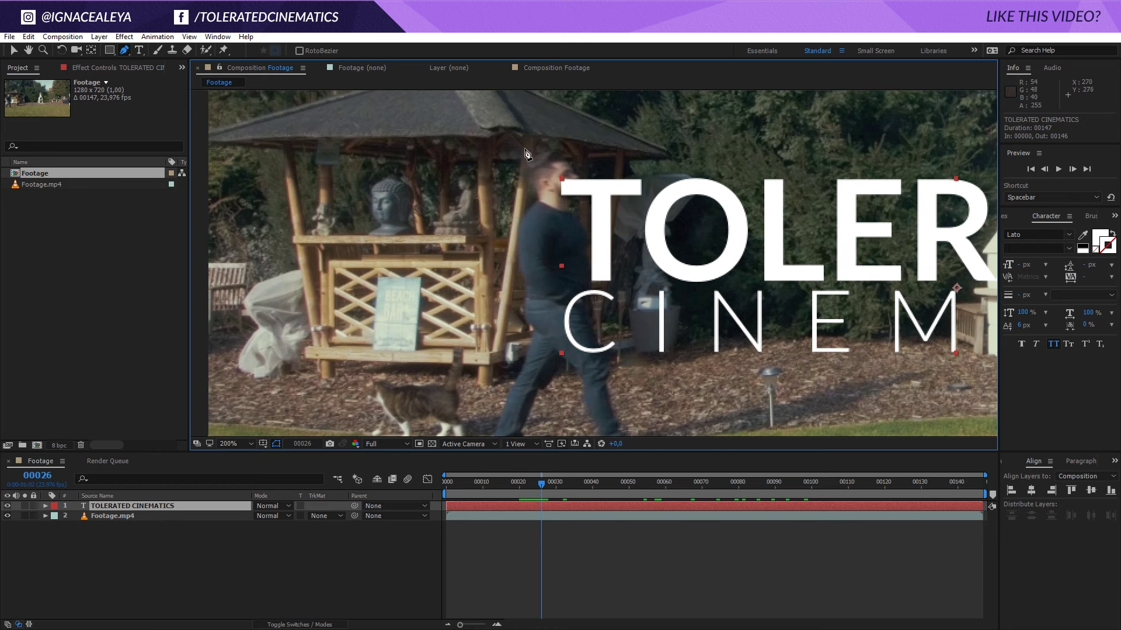
click(524, 125)
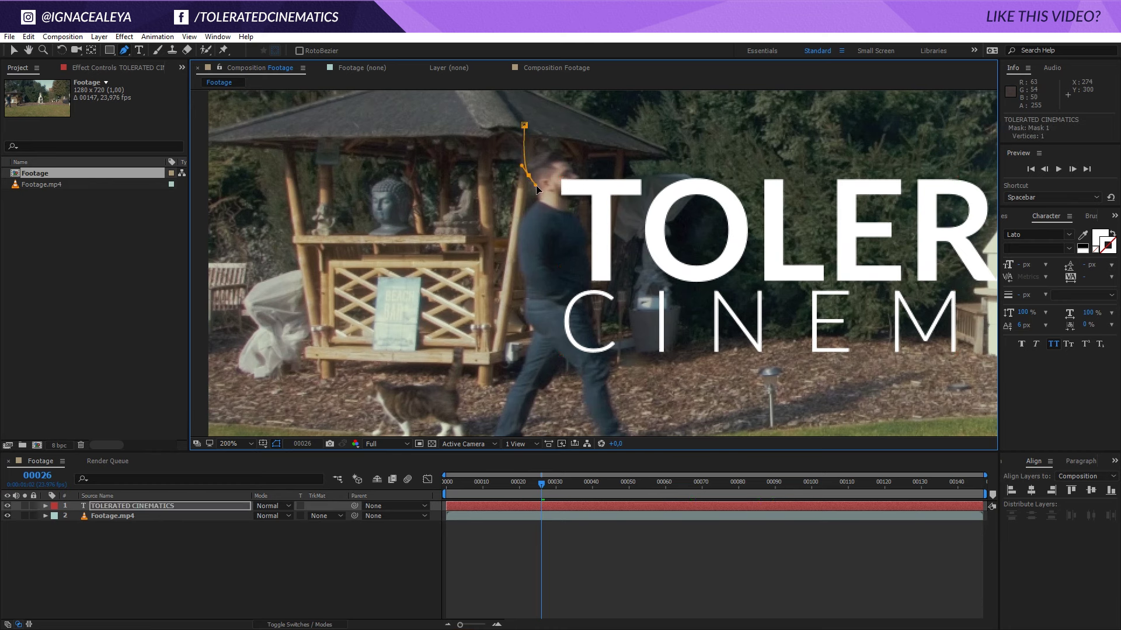
click(537, 186)
drag(524, 305, 523, 319)
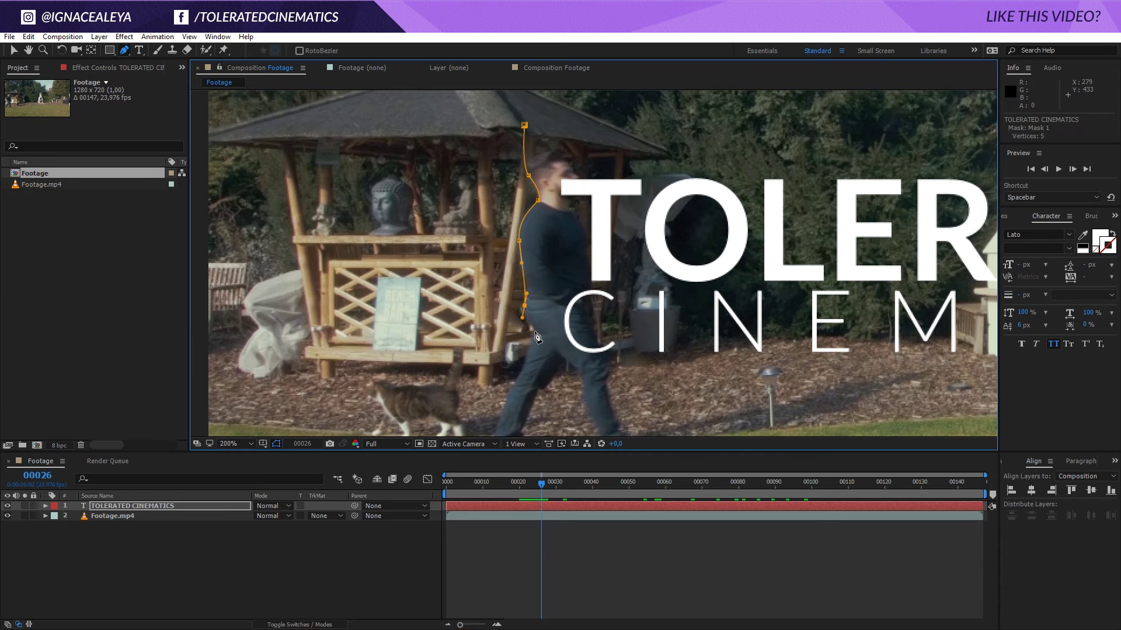
click(502, 414)
Step: Close the mask behind the man, extending it past the left edge of the footage
key(comma)
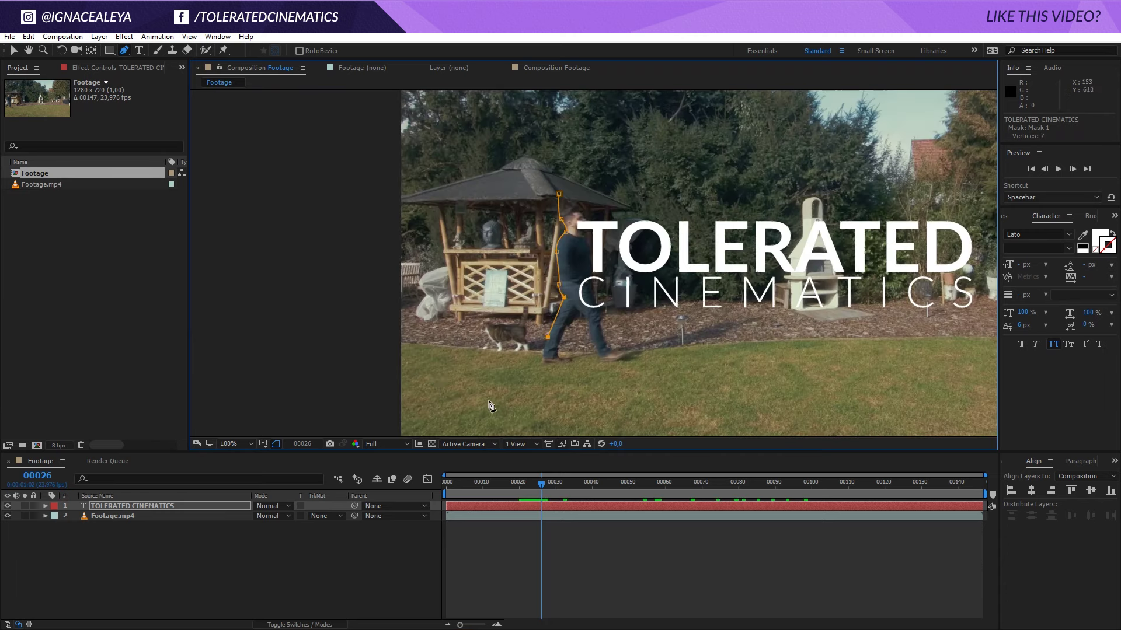
click(386, 337)
click(390, 194)
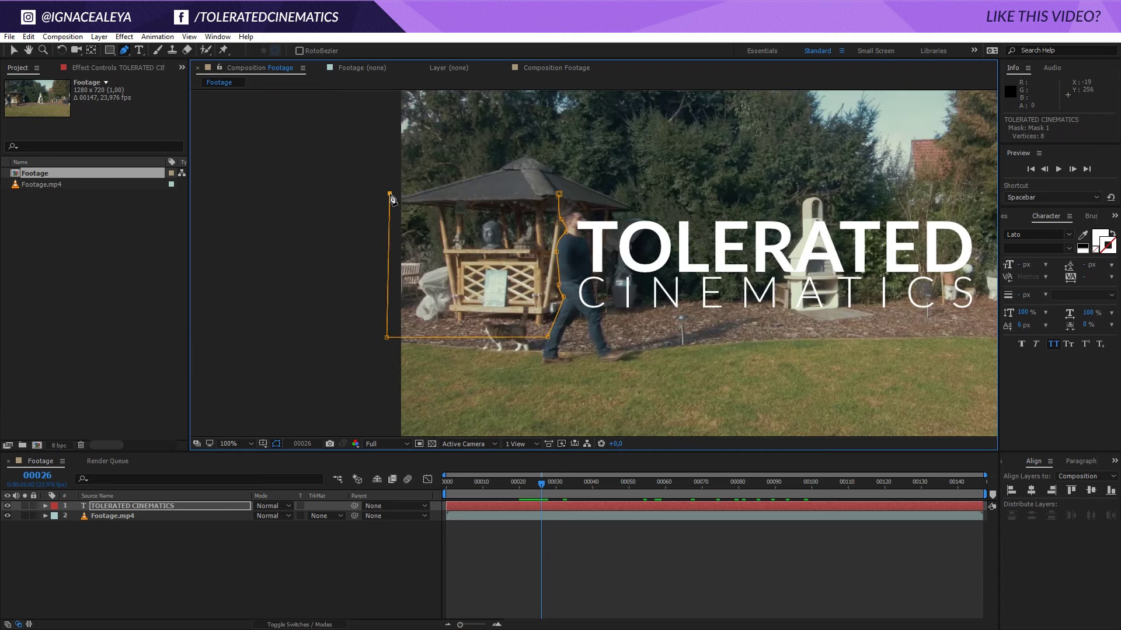
click(557, 196)
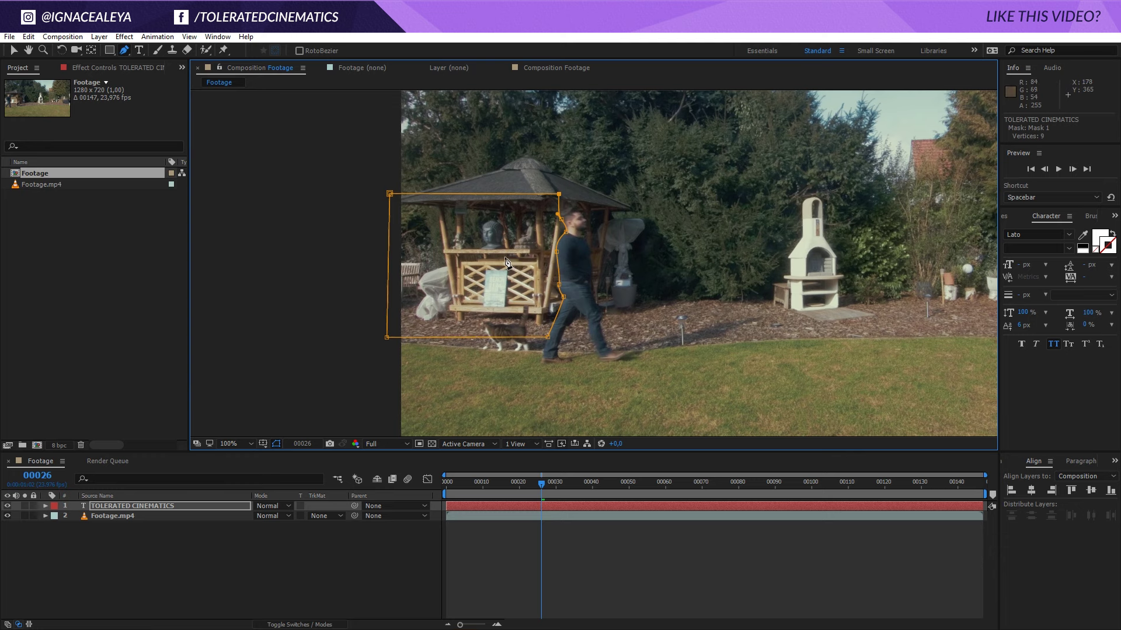
Step: Turn on keyframing for the title's mask path at frame 26, and advance ten frames to frame 36
key(m)
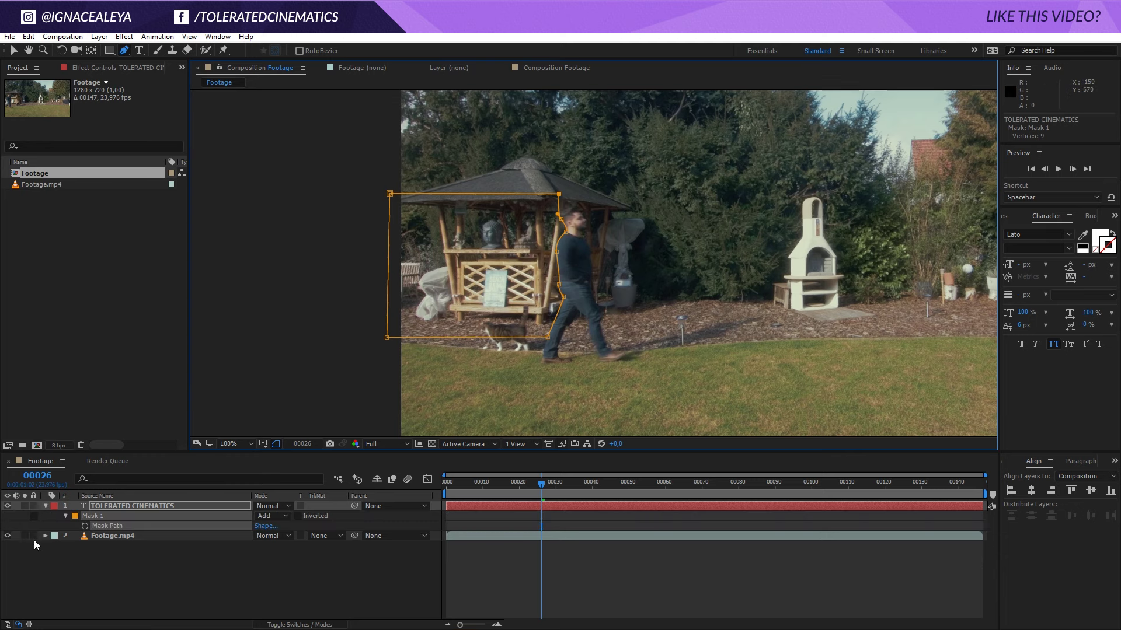
click(85, 526)
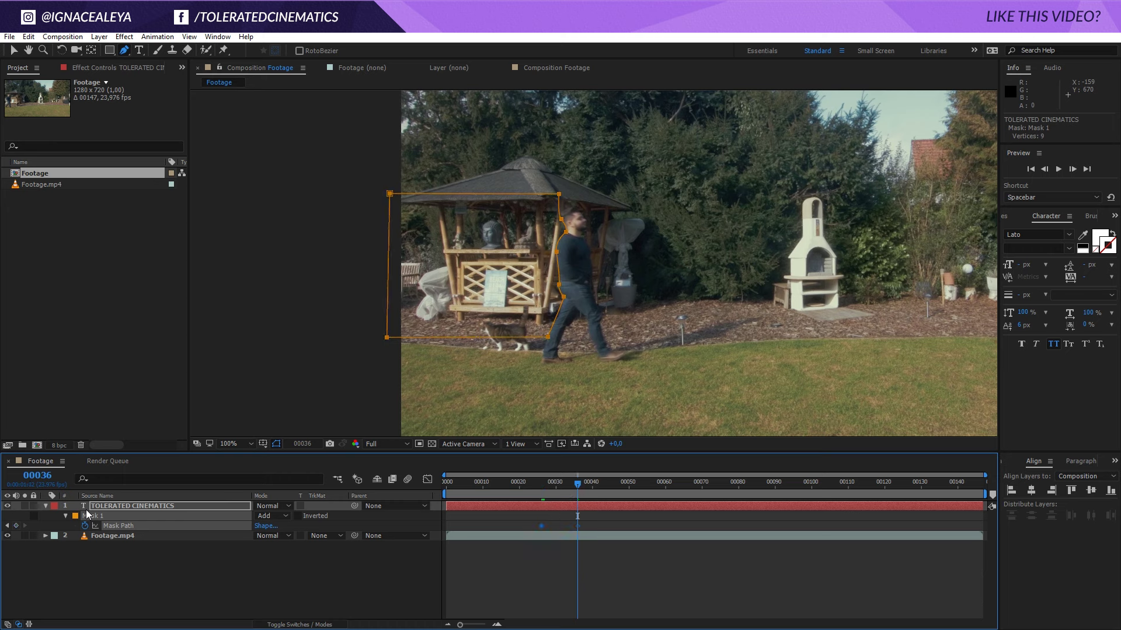
key(shift+Page_Down)
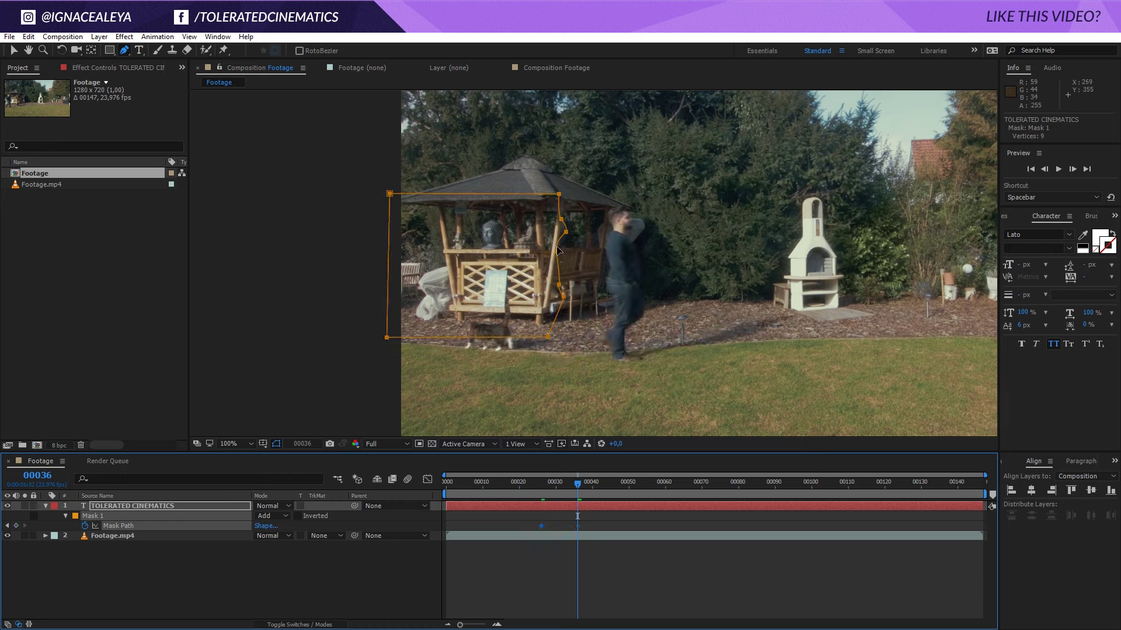
Step: At frame 36, select the title mask's right-edge points and shift them right to the walking man's back
key(v)
drag(476, 156, 589, 367)
drag(547, 338, 591, 342)
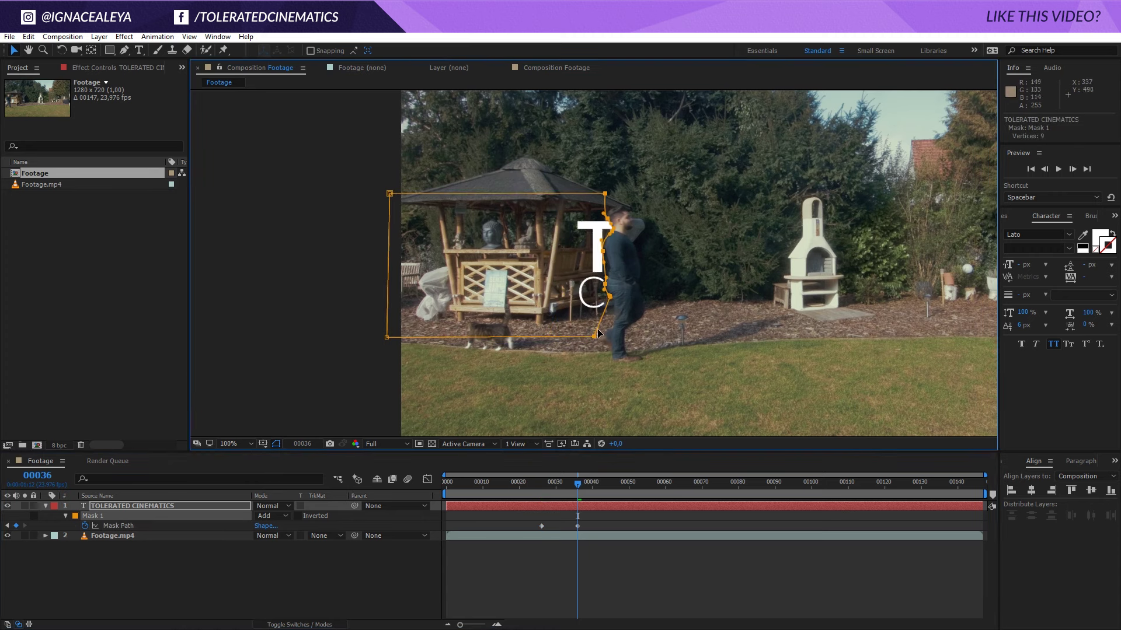
Step: Refine the frame 36 mask along the man's back and waist, adjusting the points and the curve handles
key(period)
key(period)
drag(633, 256, 566, 298)
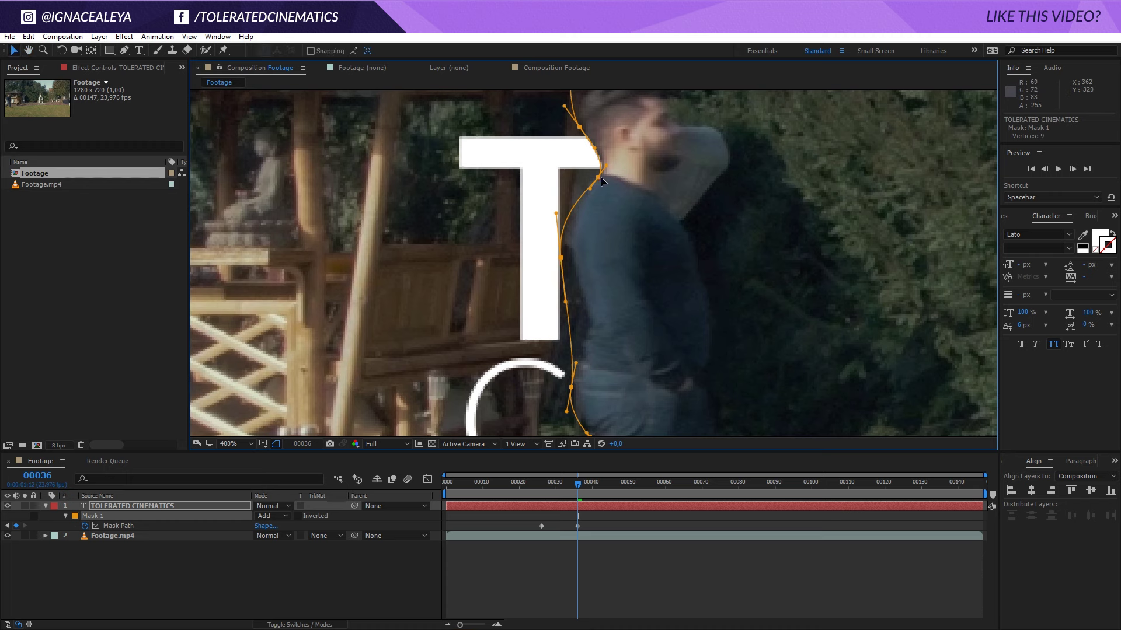
click(581, 282)
drag(562, 257, 573, 241)
drag(584, 346, 576, 295)
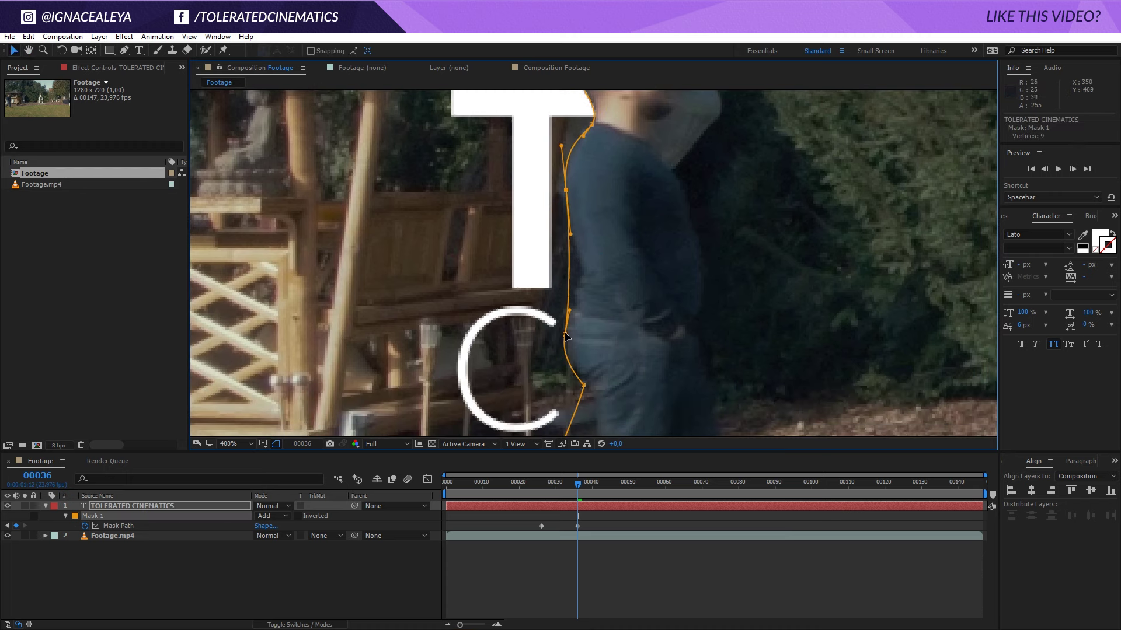
drag(564, 334, 590, 281)
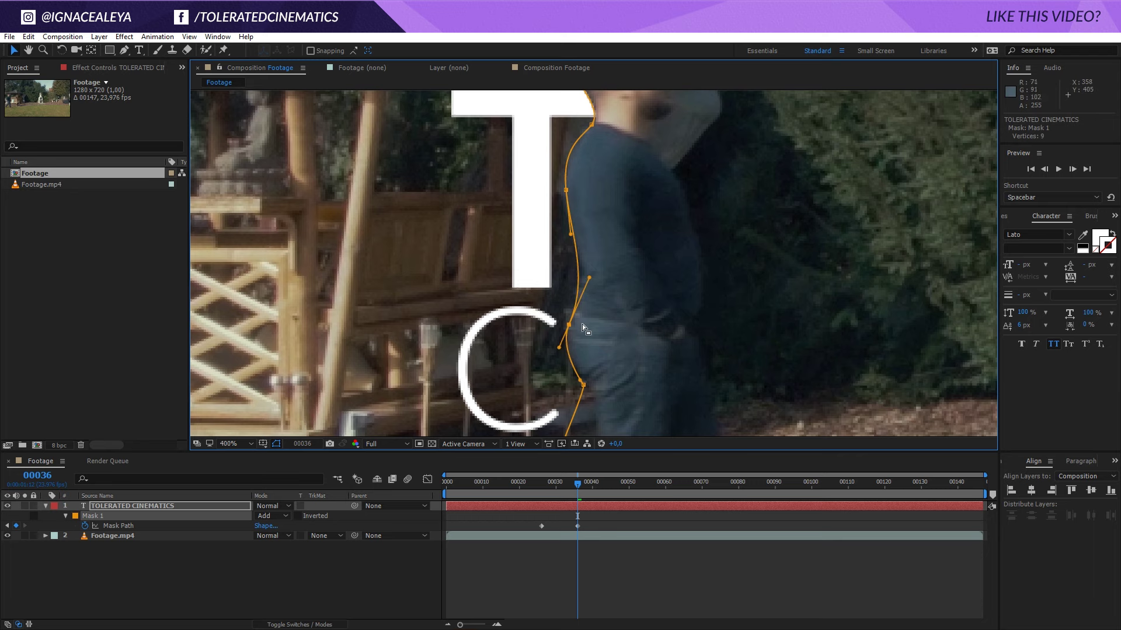
Step: Fine-tune the mask point at the man's thigh and move the mask's lower corner right to his trailing leg
drag(583, 385, 586, 386)
drag(595, 355, 569, 182)
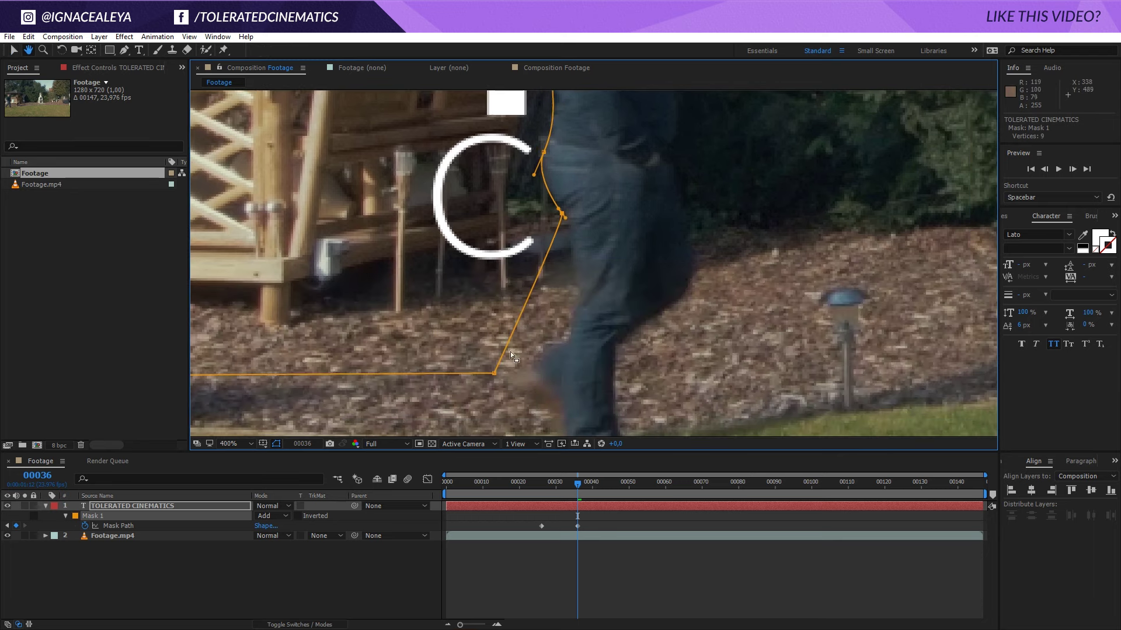
drag(495, 375, 565, 370)
scroll(562, 351, down, 2)
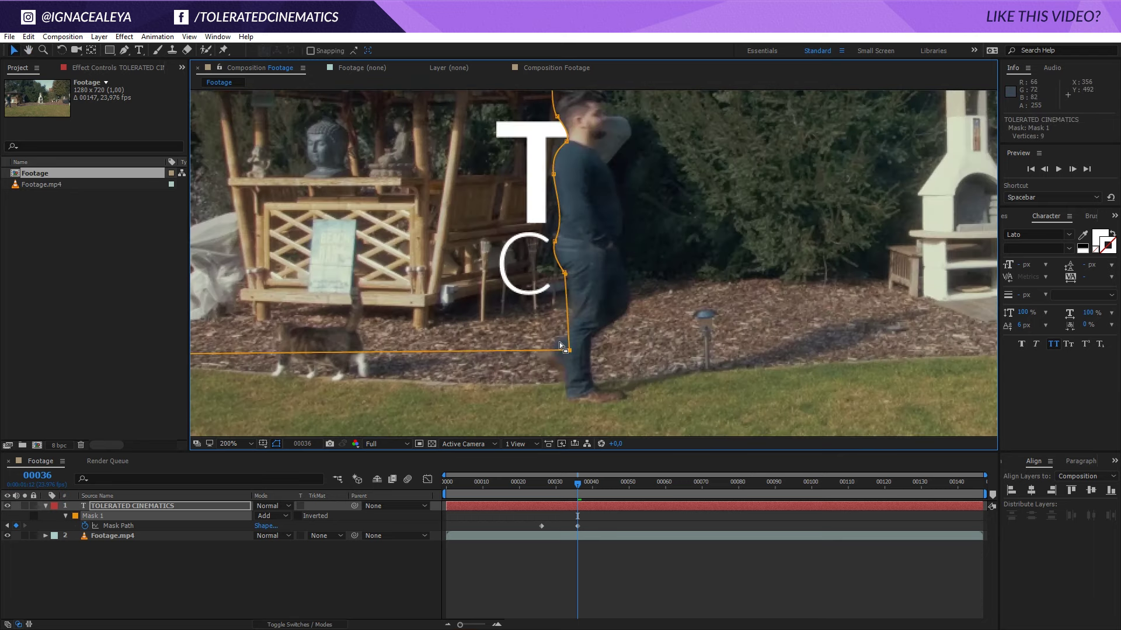
Step: Advance ten frames to frame 46 and shift the mask's right-edge points over to the man's back
key(shift+Page_Down)
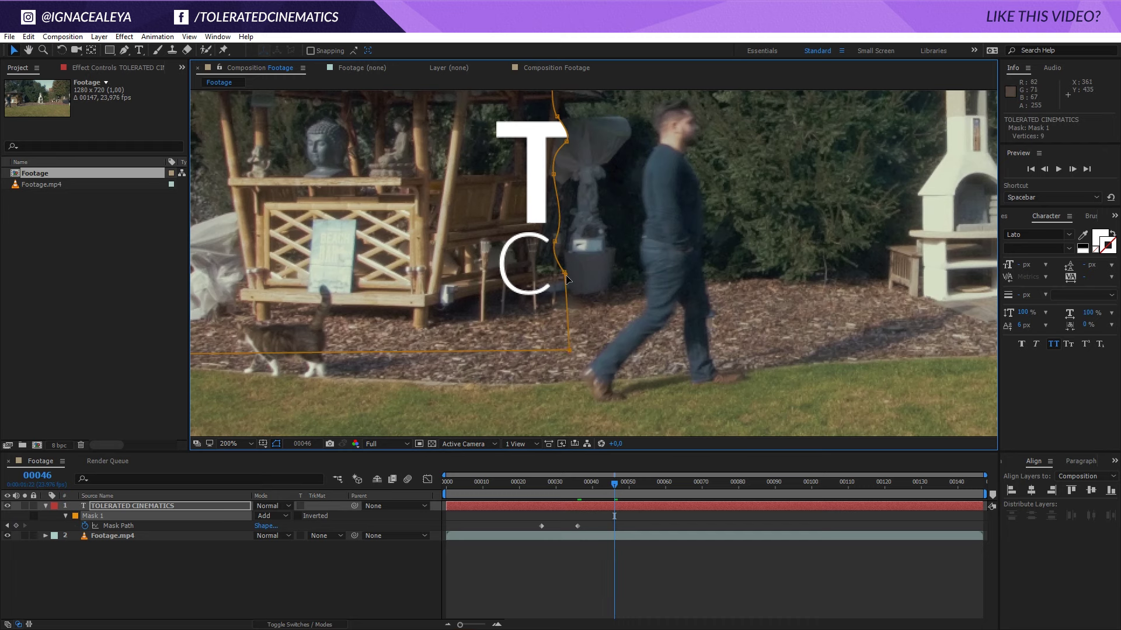
scroll(564, 273, down, 2)
drag(554, 165, 620, 314)
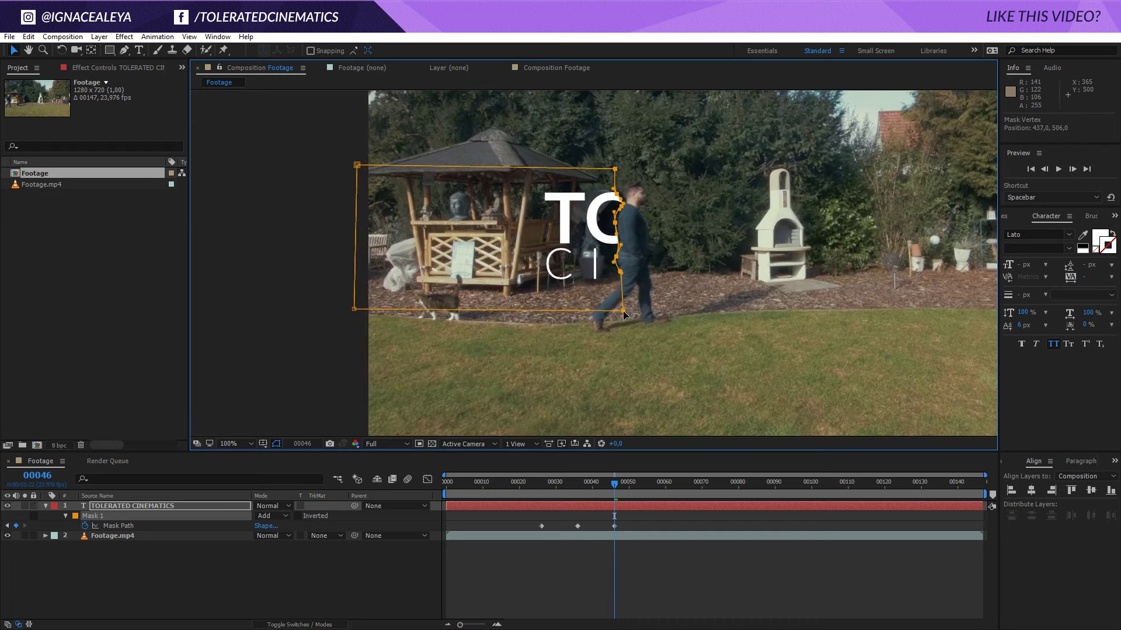
Step: Refine the frame 46 mask at the man's hip and move its lower corner back along his rear leg
scroll(586, 263, up, 2)
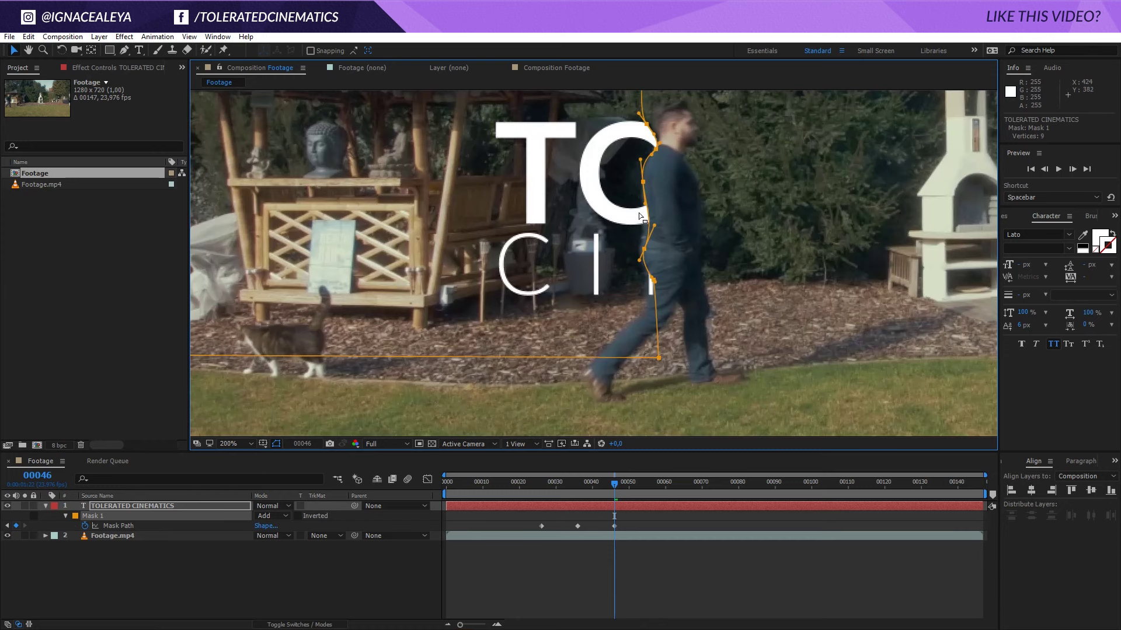
key(space)
drag(632, 187, 611, 276)
click(671, 317)
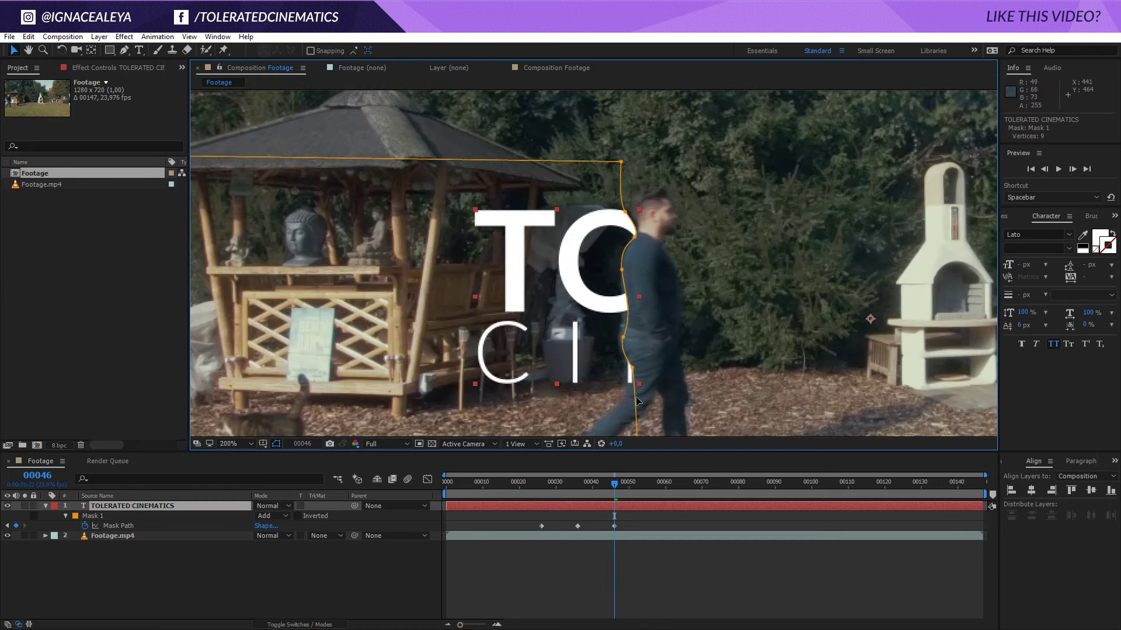
drag(633, 369, 629, 322)
key(space)
drag(639, 400, 600, 387)
key(space)
Step: Move the frame 46 mask's upper corner outward above the man's head and fit the point behind his neck
drag(632, 130, 653, 226)
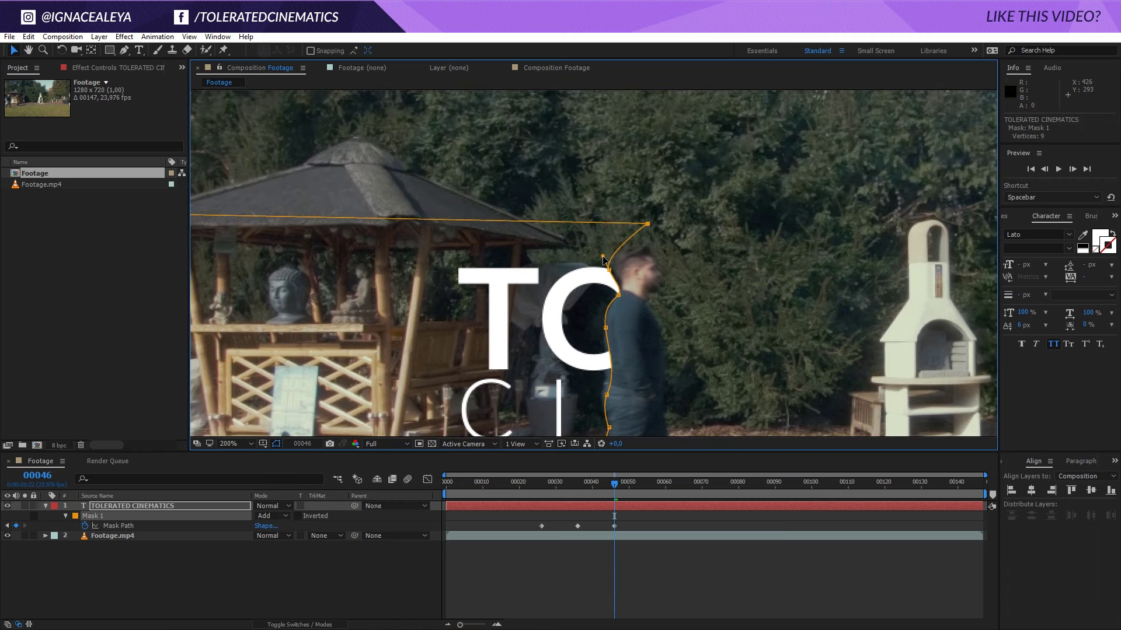
drag(609, 270, 612, 268)
key(space)
drag(625, 337, 626, 257)
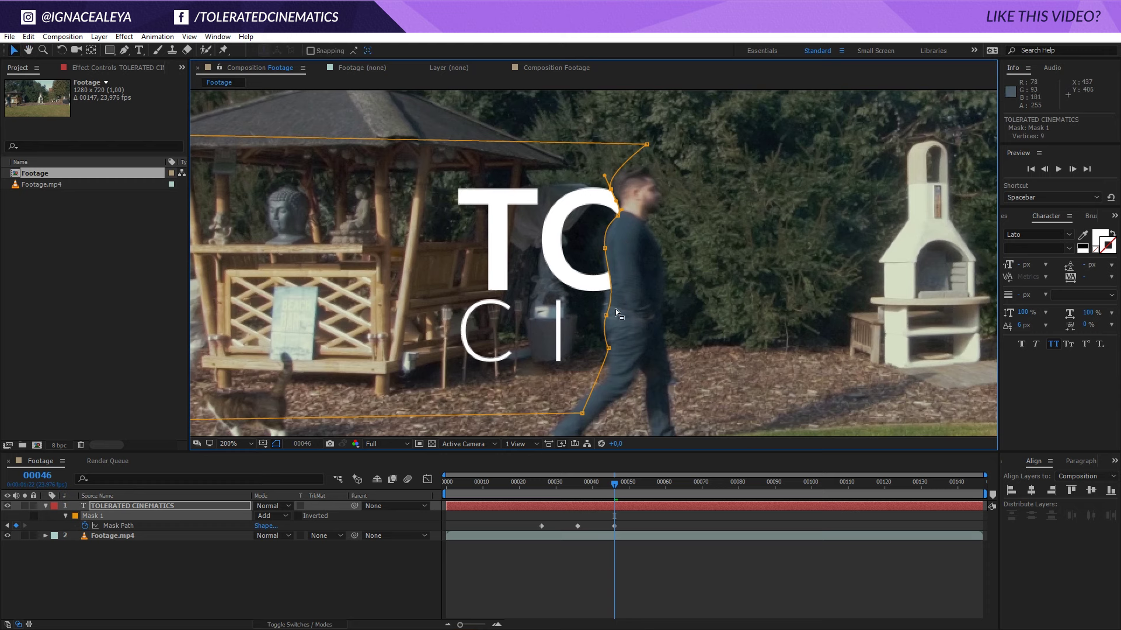
Step: Advance to frame 56 and move the whole mask about 58 px right and 16 px up, behind the man
key(shift+Page_Down)
double_click(607, 316)
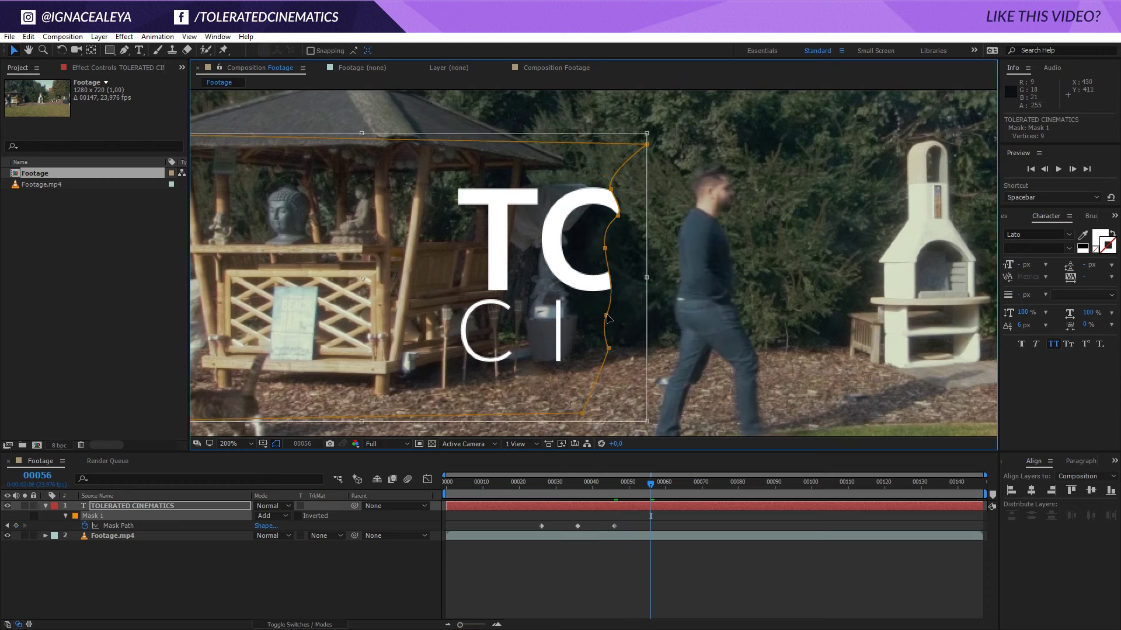
drag(607, 319, 622, 297)
key(Return)
click(667, 240)
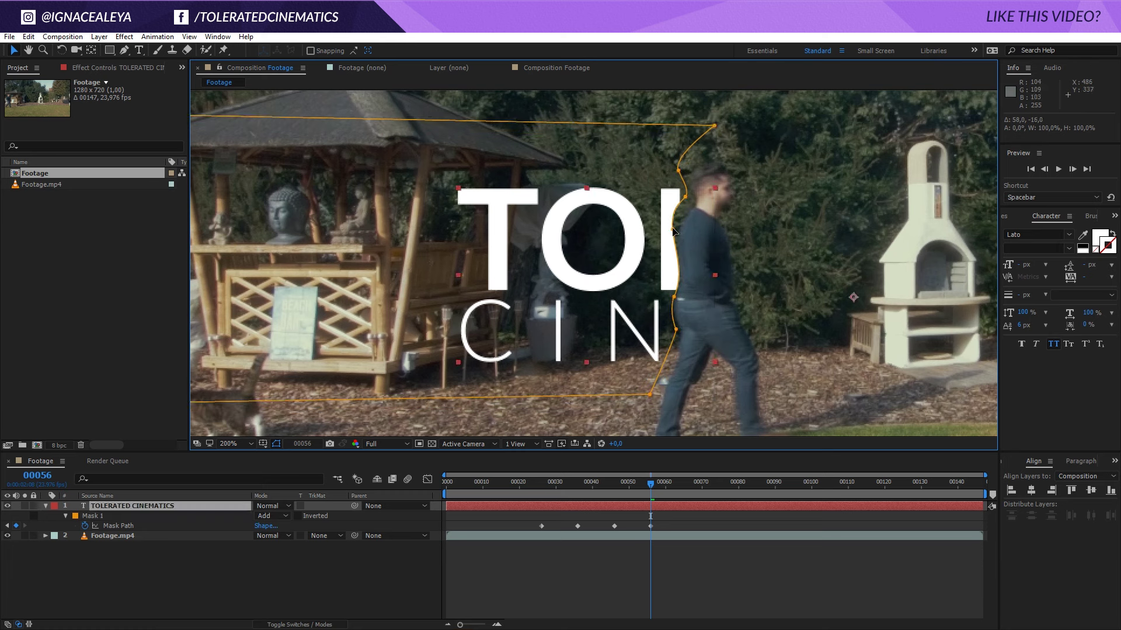
Step: Fit the frame 56 mask points to the man's neck, back, hip and rear leg
click(672, 230)
drag(673, 230, 684, 179)
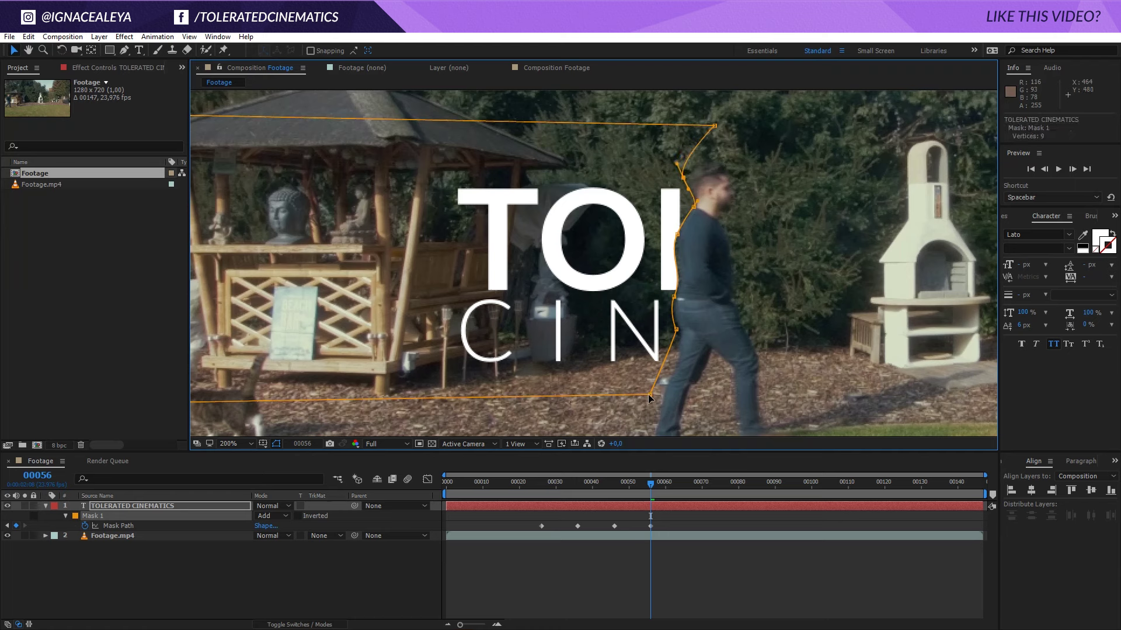
drag(649, 399, 671, 394)
drag(676, 330, 681, 334)
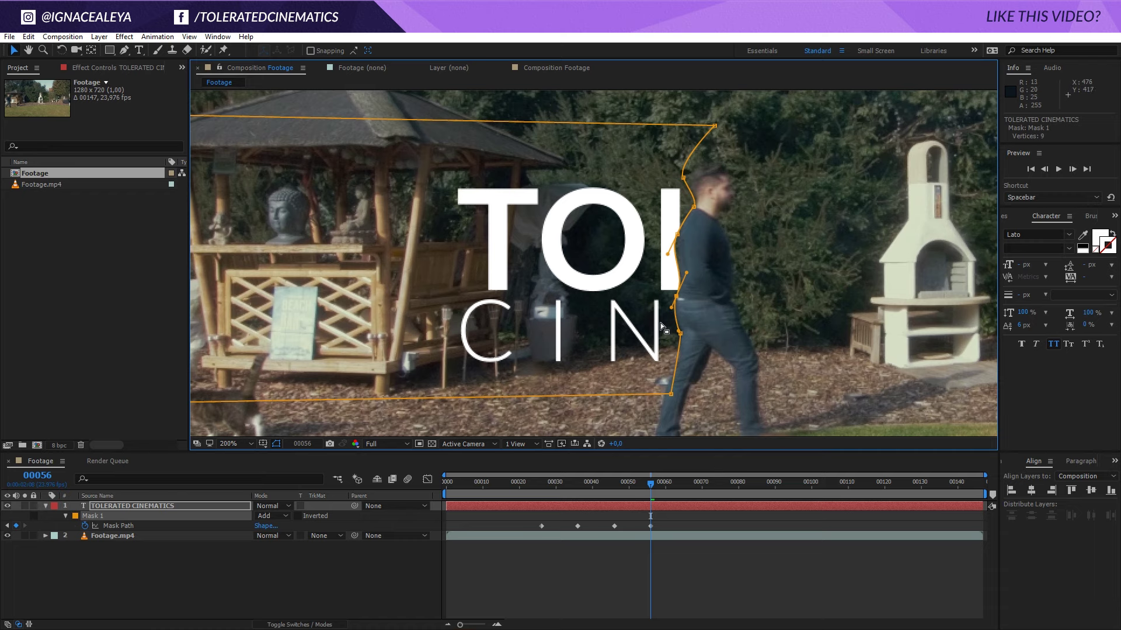
Step: Keyframe the mask path every ten frames from frame 66 to frame 146, moving its edge along with the man's back
key(shift+Page_Down)
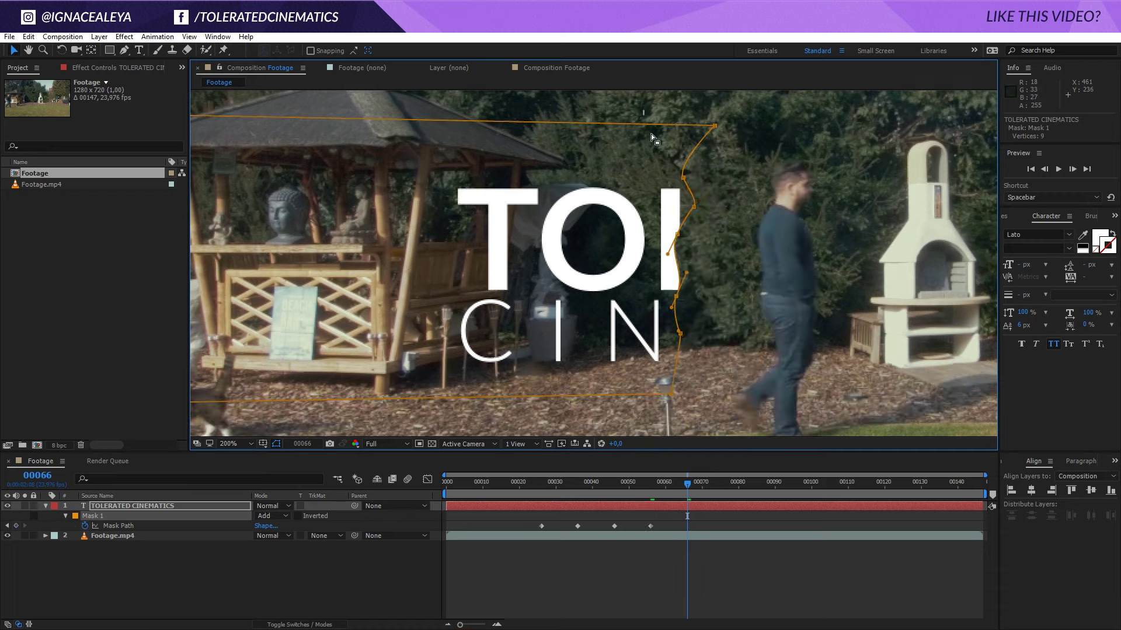
drag(693, 225, 769, 219)
drag(753, 289, 840, 327)
key(shift+Page_Down)
key(shift+Page_Down)
drag(841, 263, 630, 260)
key(shift+Page_Down)
drag(659, 336, 854, 339)
key(shift+Page_Down)
key(shift+Page_Down)
key(shift+Page_Down)
drag(854, 340, 776, 361)
key(shift+Page_Down)
drag(775, 361, 882, 356)
key(shift+Page_Down)
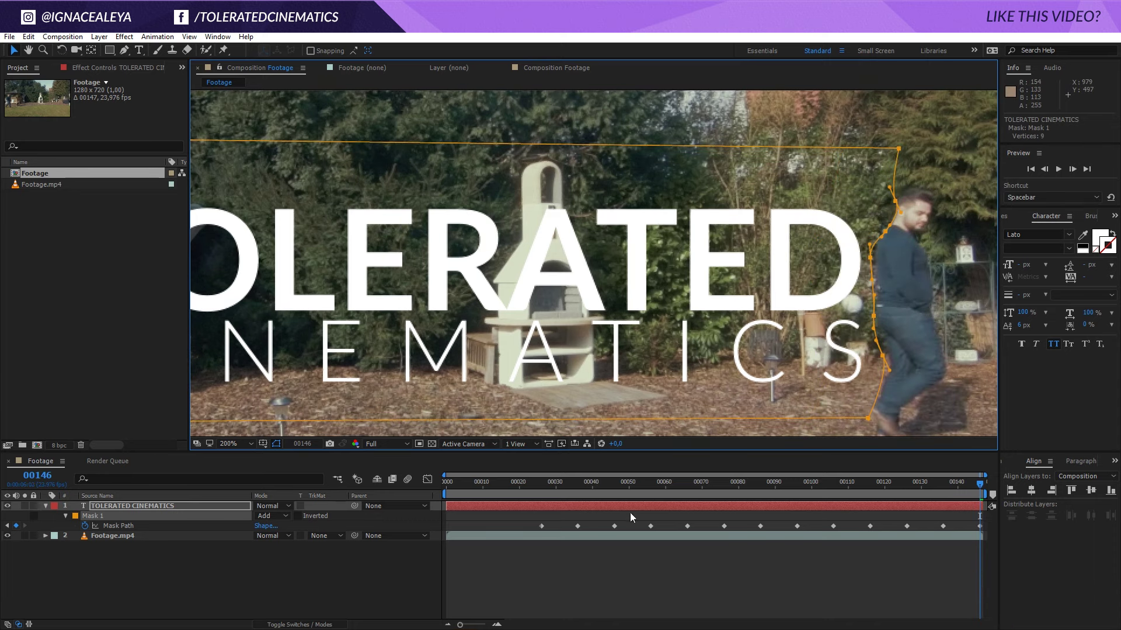
Step: Return to frame 31, between the first two keyframes, and refit the title's mask to the man's neck and lower back
click(559, 483)
drag(427, 319, 698, 256)
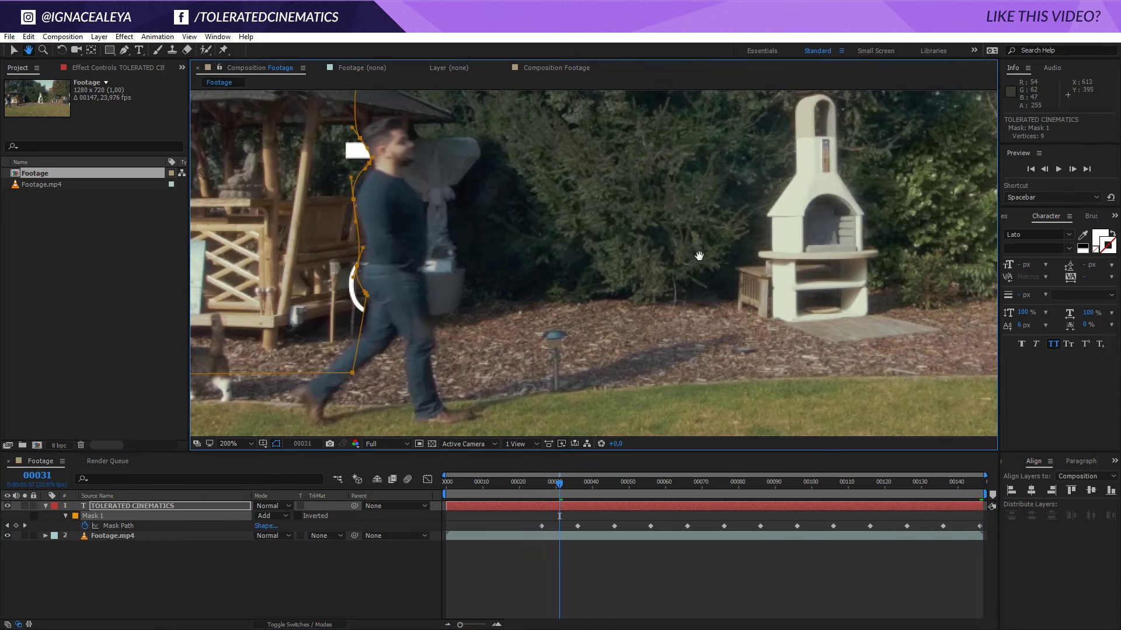
click(554, 558)
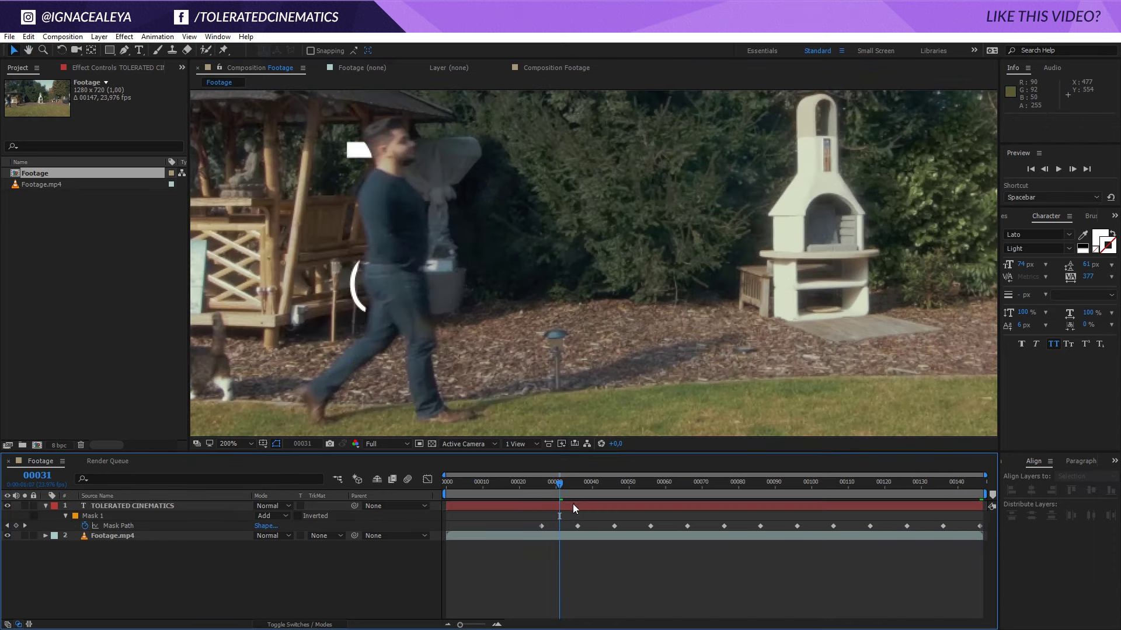
click(573, 507)
click(561, 506)
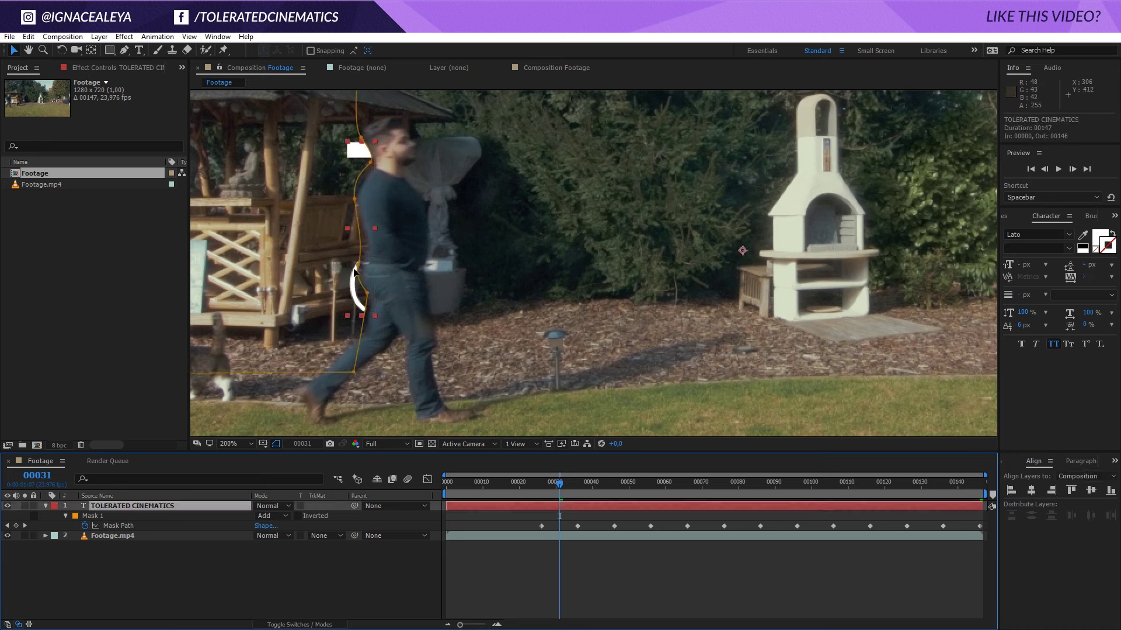
drag(362, 274, 371, 317)
drag(370, 163, 372, 171)
Step: Correct the mask edge around the man's hips at the in-between frames 41 and 51
key(shift+Page_Down)
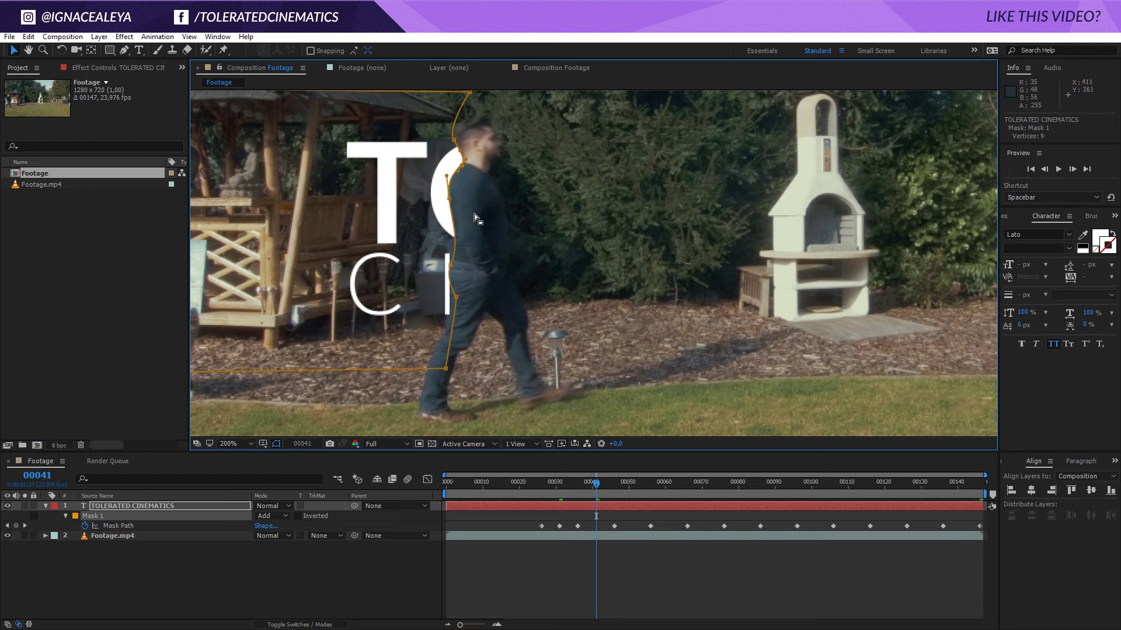
drag(456, 297, 446, 303)
key(shift+Page_Down)
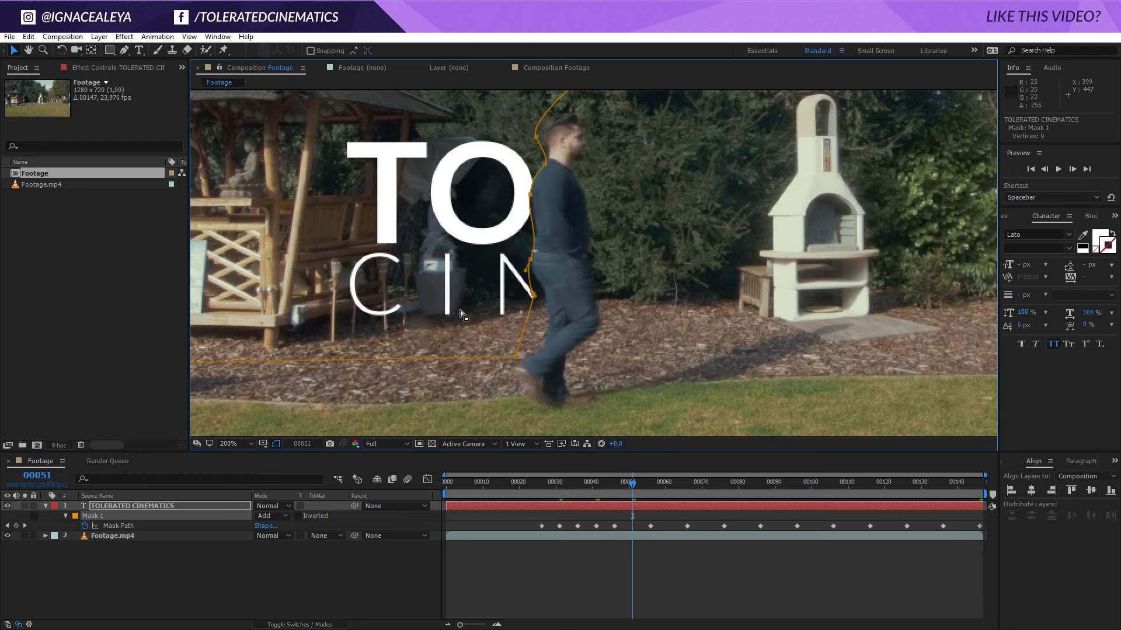
drag(533, 296, 549, 315)
Step: Add in-between mask corrections at frames 61, 71 and 81, fitting the mask's edge to the man's legs
key(shift+Page_Down)
drag(606, 350, 610, 348)
key(shift+Page_Down)
drag(677, 342, 680, 330)
key(shift+Page_Down)
drag(750, 345, 754, 342)
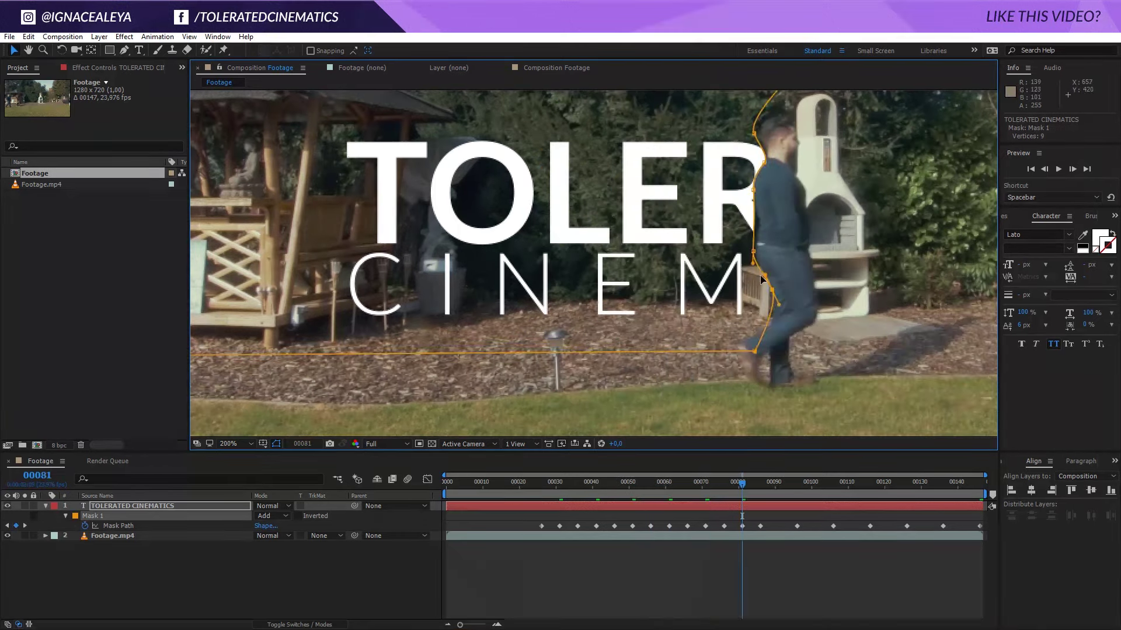
Step: Skip ahead to frame 121 and correct the mask there and at frames 131 and 141
key(shift+Page_Down)
key(shift+Page_Down)
key(shift+Page_Down)
key(shift+Page_Down)
drag(905, 295, 612, 290)
drag(709, 349, 766, 347)
key(shift+Page_Down)
key(shift+Page_Down)
drag(816, 349, 820, 348)
Step: Move back to frame 85, deselect the title layer and play a preview of the full composition
scroll(803, 322, down, 1)
drag(961, 484, 757, 491)
key(comma)
click(557, 552)
key(space)
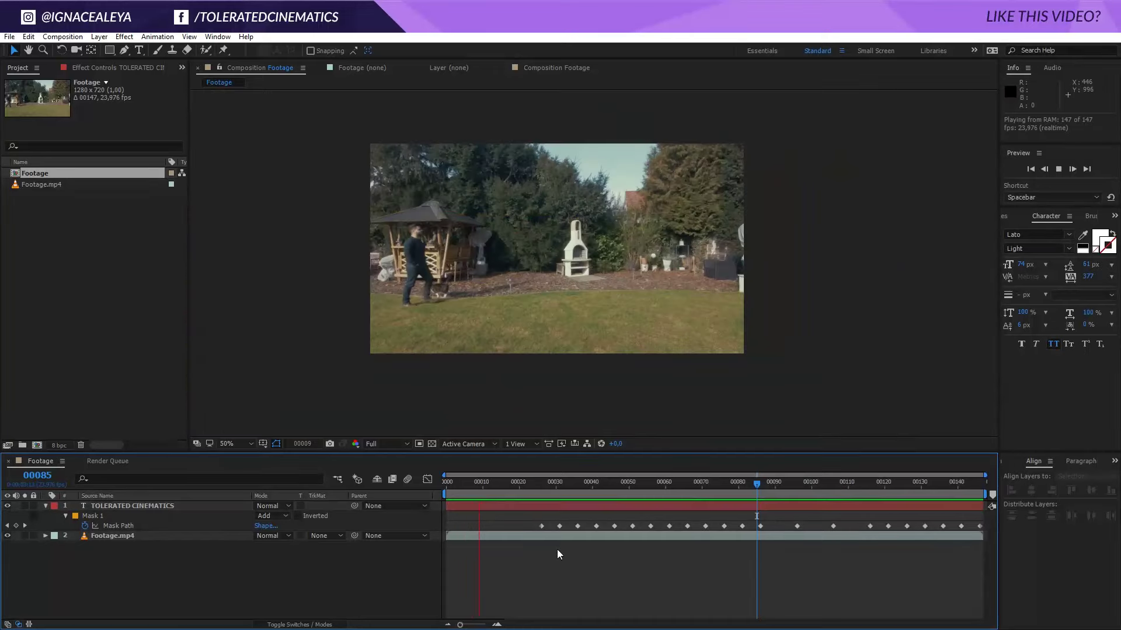